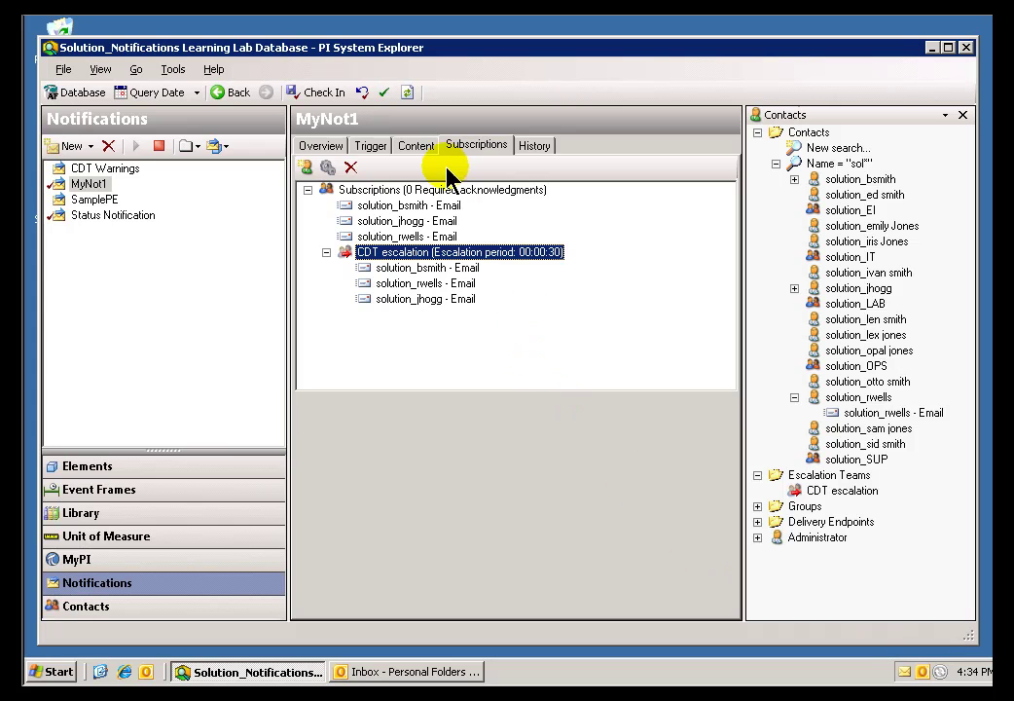
# Step: Show MyNot1's History tab and check in the three pending edits
pyautogui.click(534, 148)
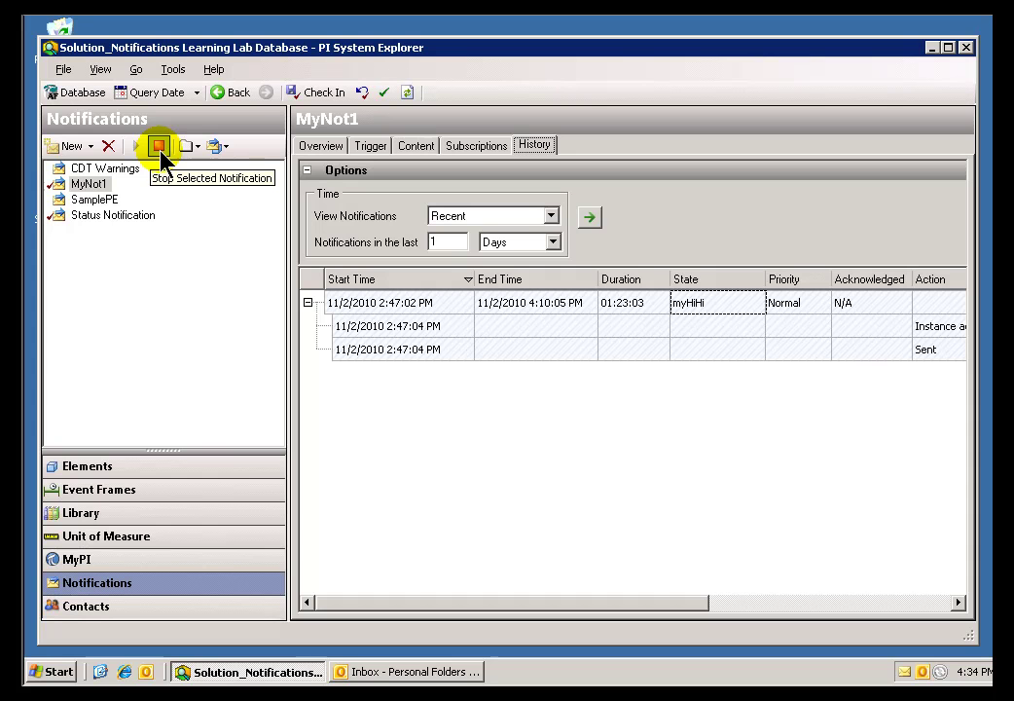
pyautogui.click(321, 93)
pyautogui.click(699, 492)
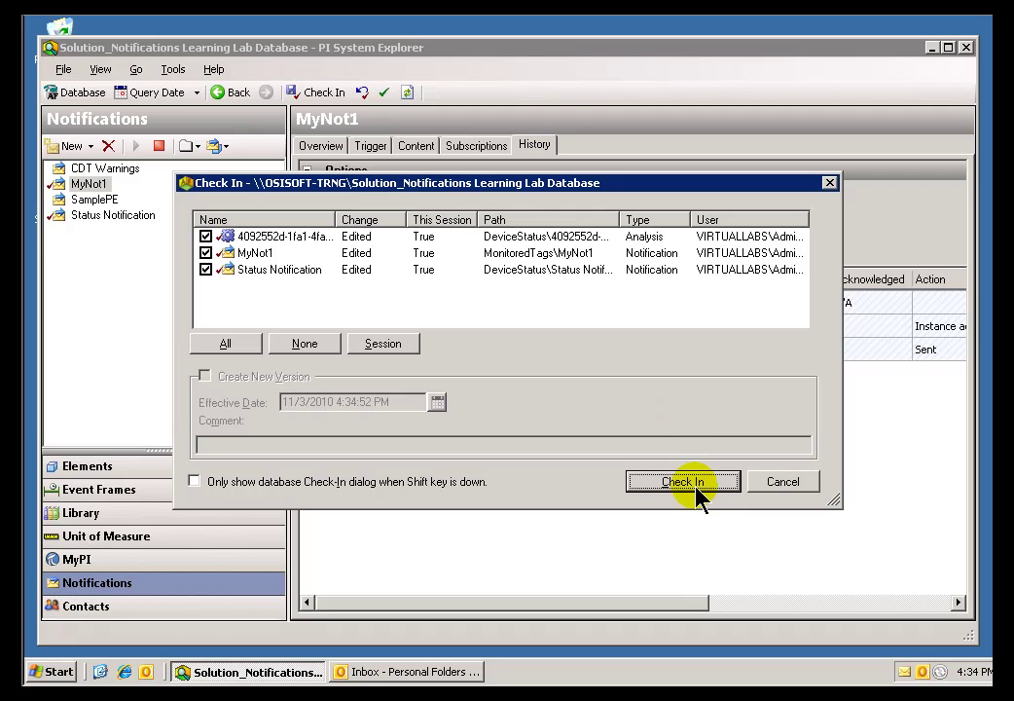
pyautogui.click(684, 484)
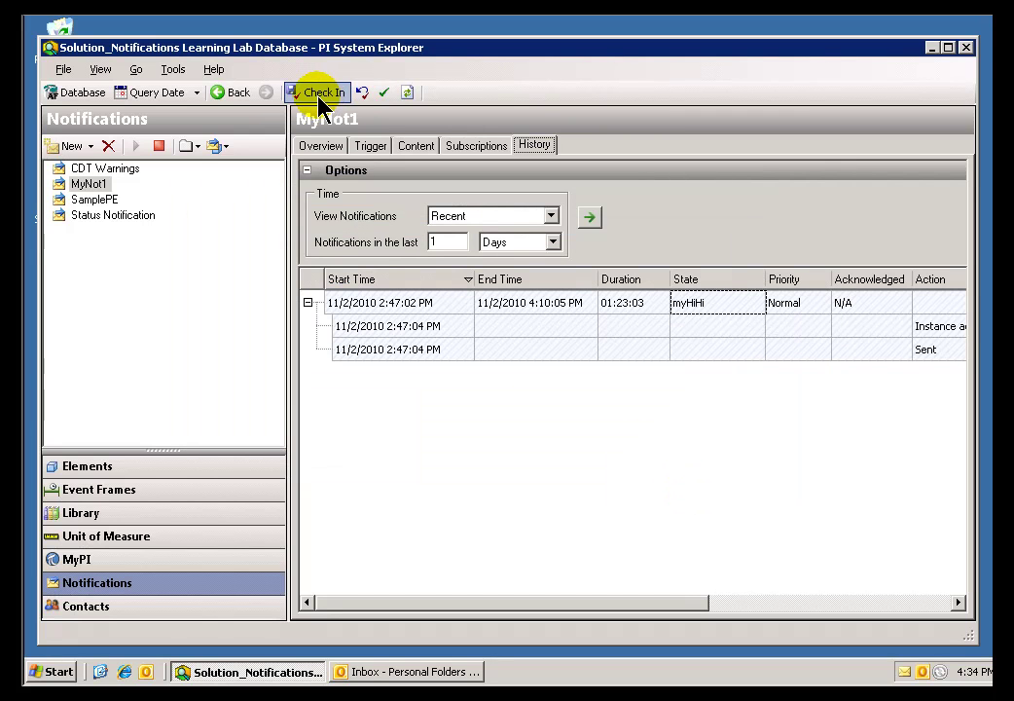
# Step: Stop the MyNot1 notification and bring up the Windows Run box
pyautogui.click(75, 188)
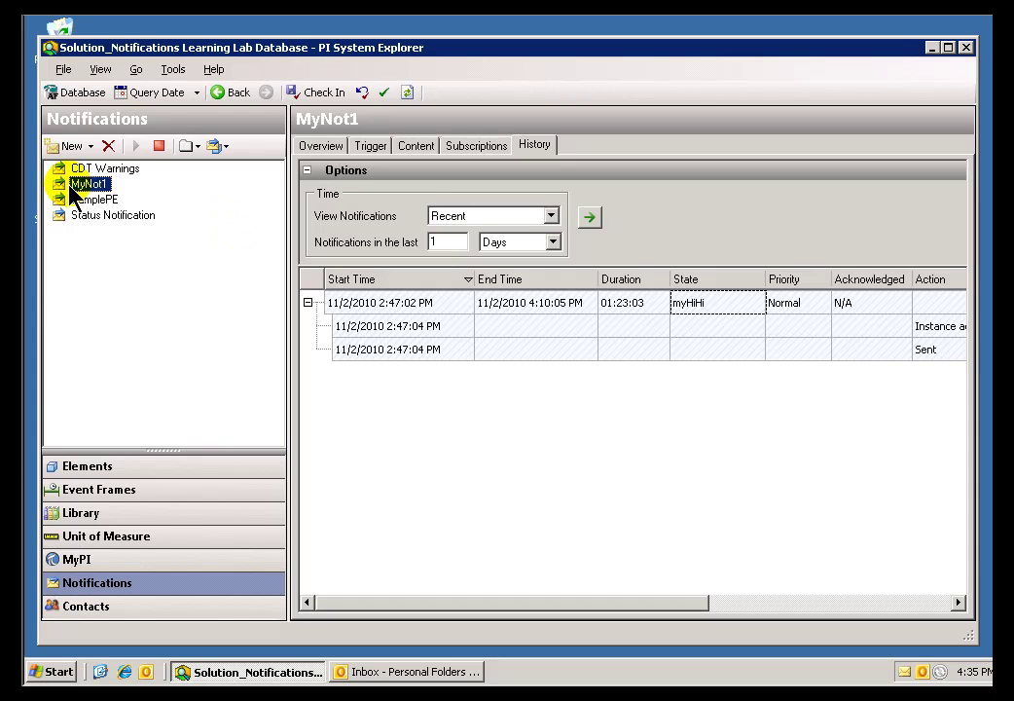
pyautogui.click(159, 148)
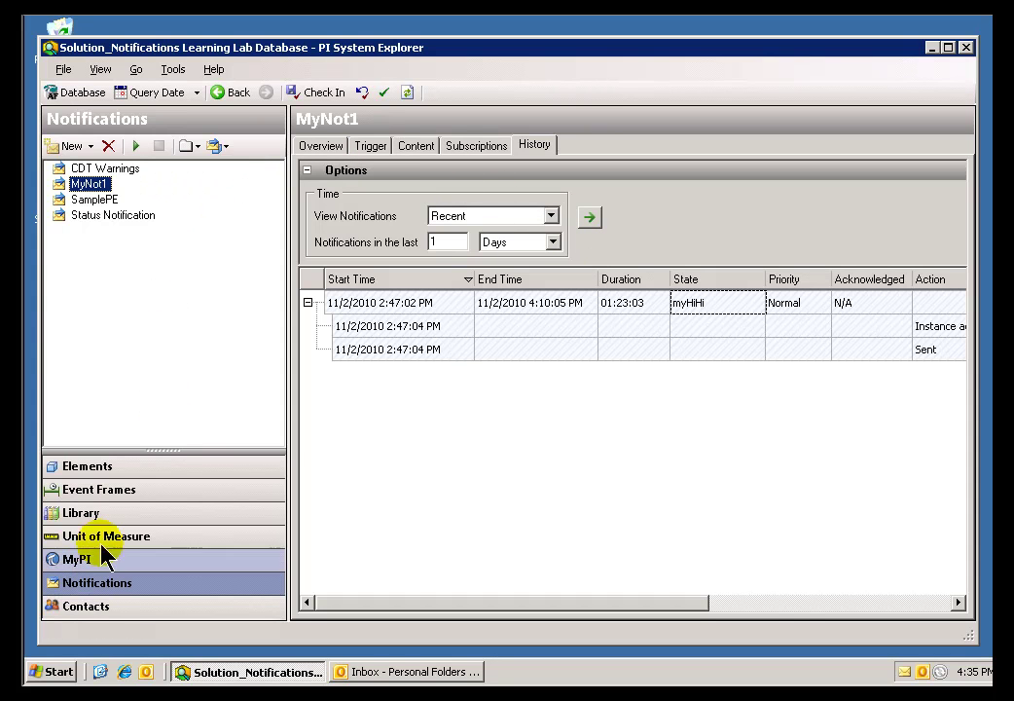
pyautogui.click(59, 672)
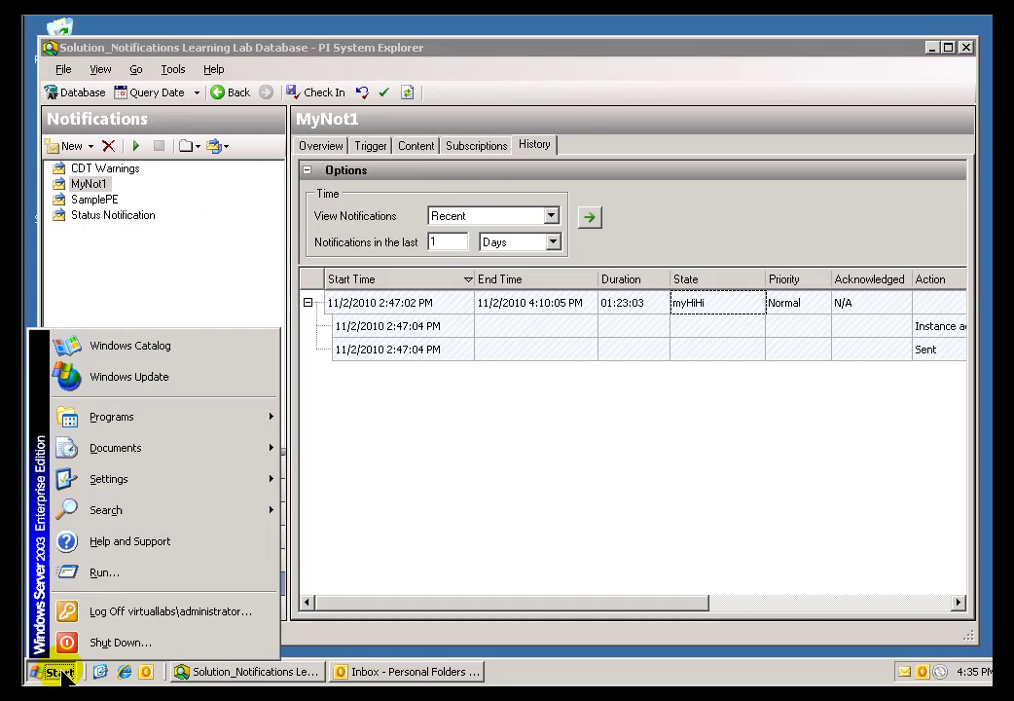
pyautogui.click(151, 574)
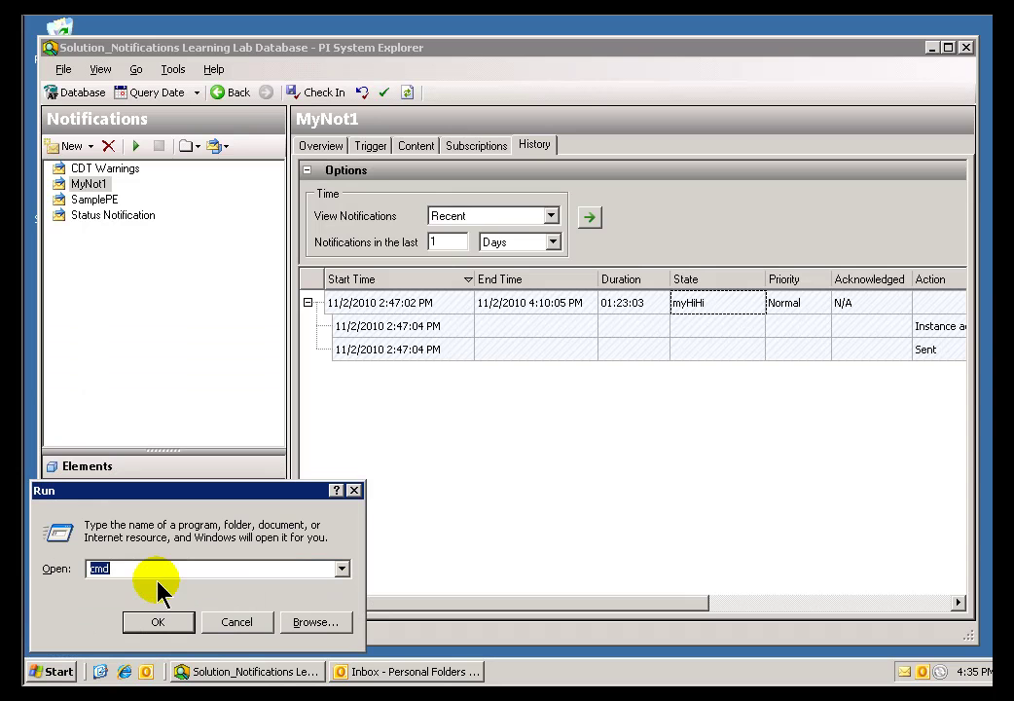
# Step: Launch the Services console with services.msc
pyautogui.write('ser')
pyautogui.click(158, 587)
pyautogui.press('Return')
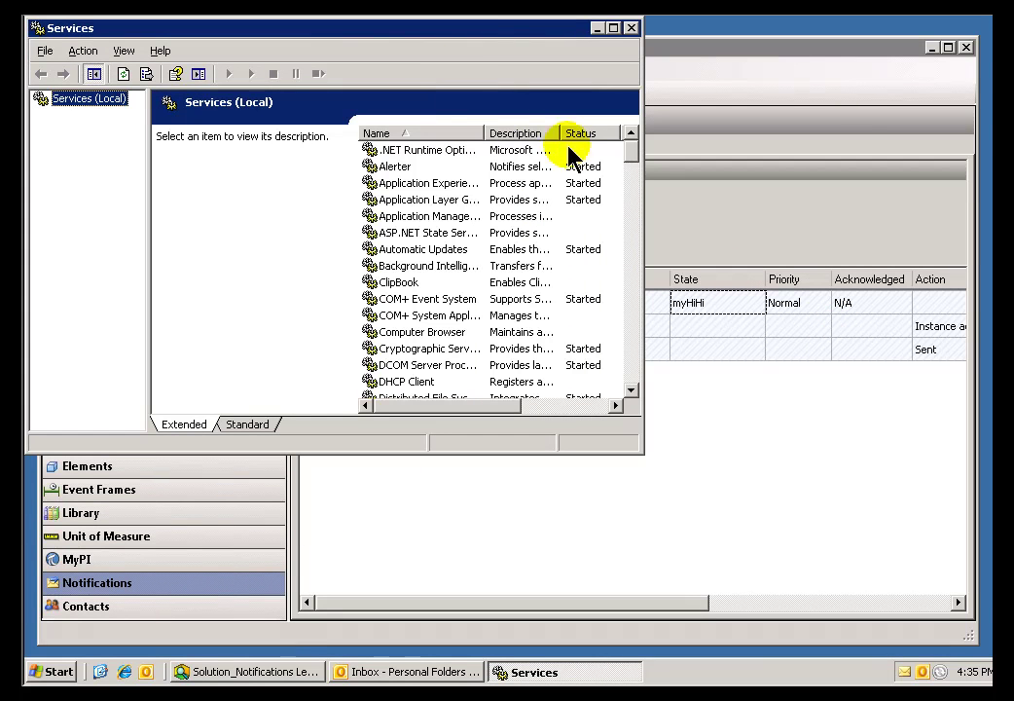
# Step: Stop the PI Notifications Scheduler service and return to PI System Explorer
pyautogui.moveTo(642, 168); pyautogui.dragTo(749, 200)
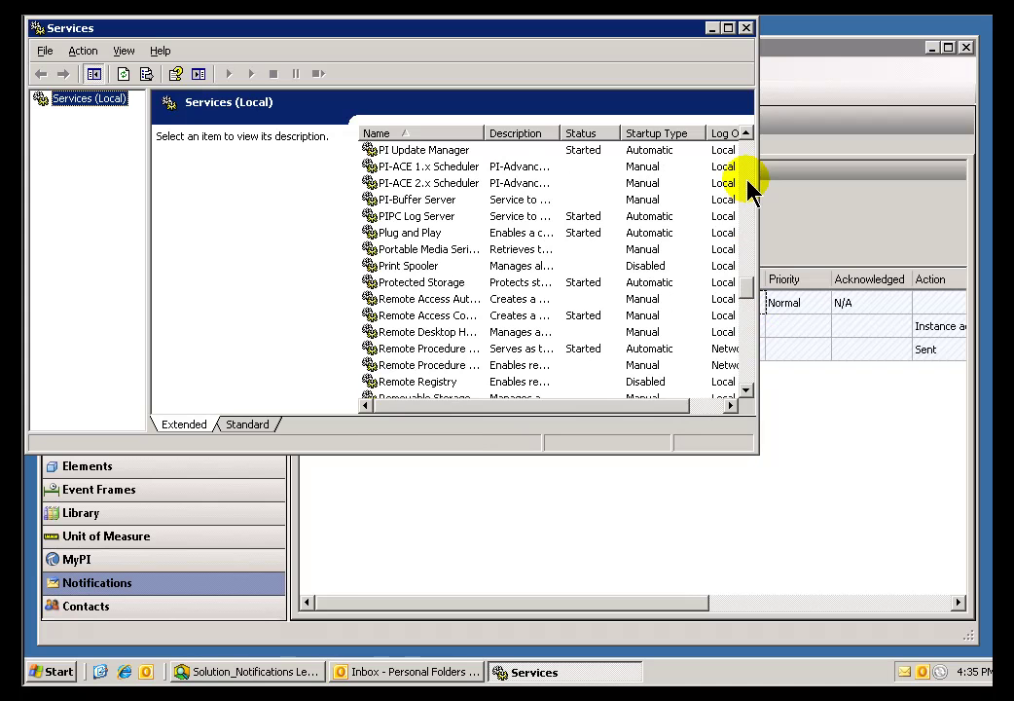
pyautogui.scroll(5, 749, 185)
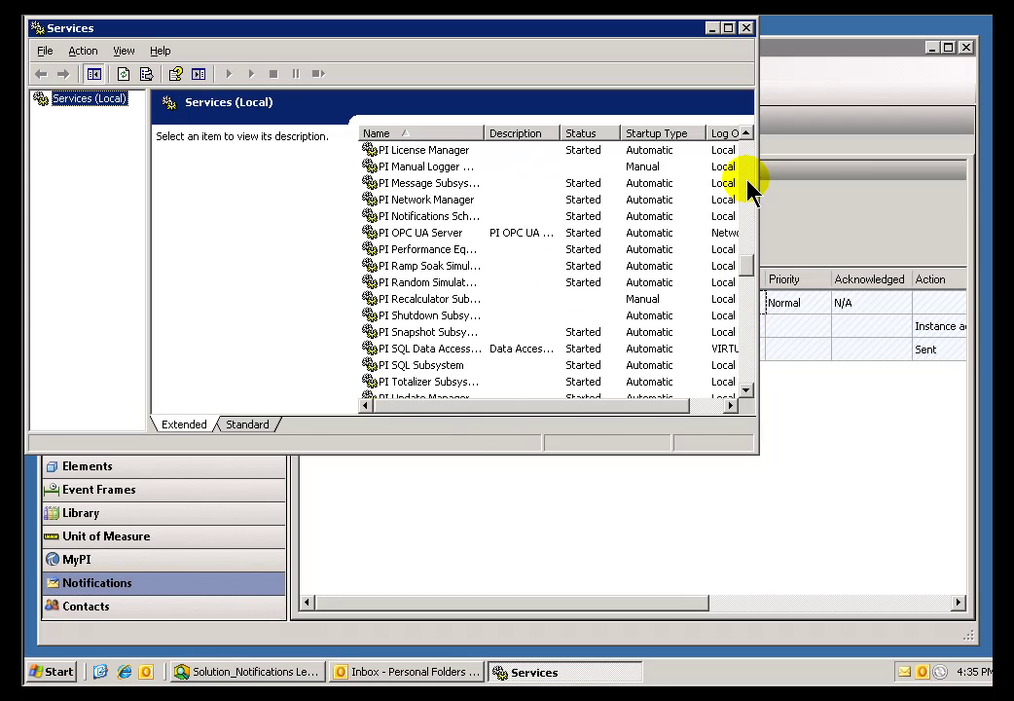
pyautogui.click(451, 218)
pyautogui.moveTo(482, 135); pyautogui.dragTo(603, 142)
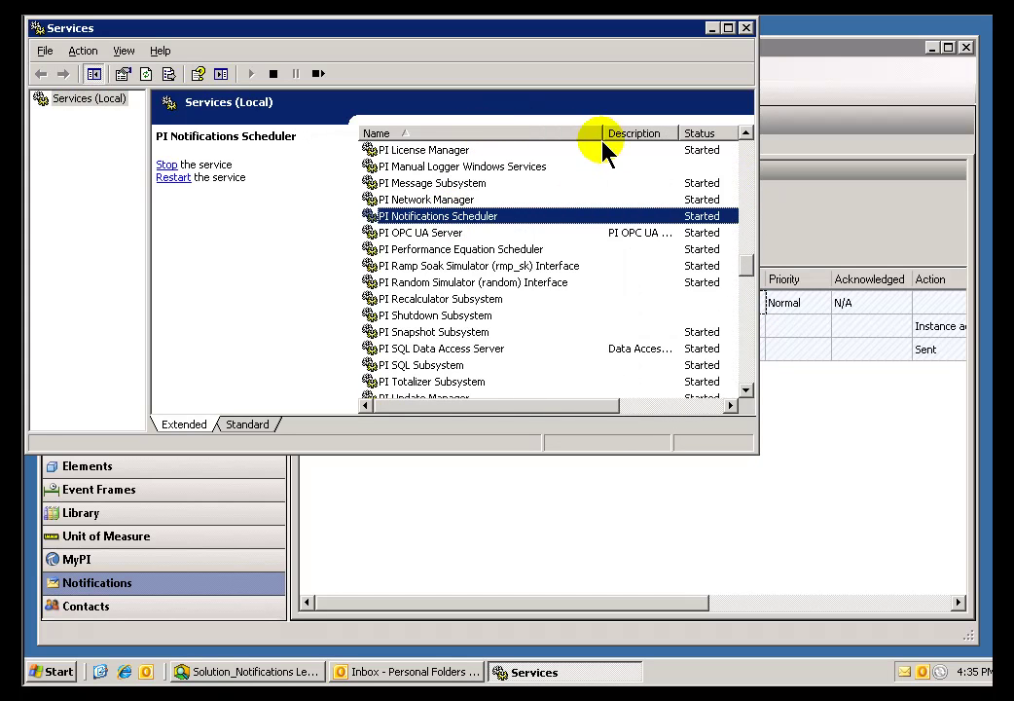
pyautogui.rightClick(420, 223)
pyautogui.click(446, 243)
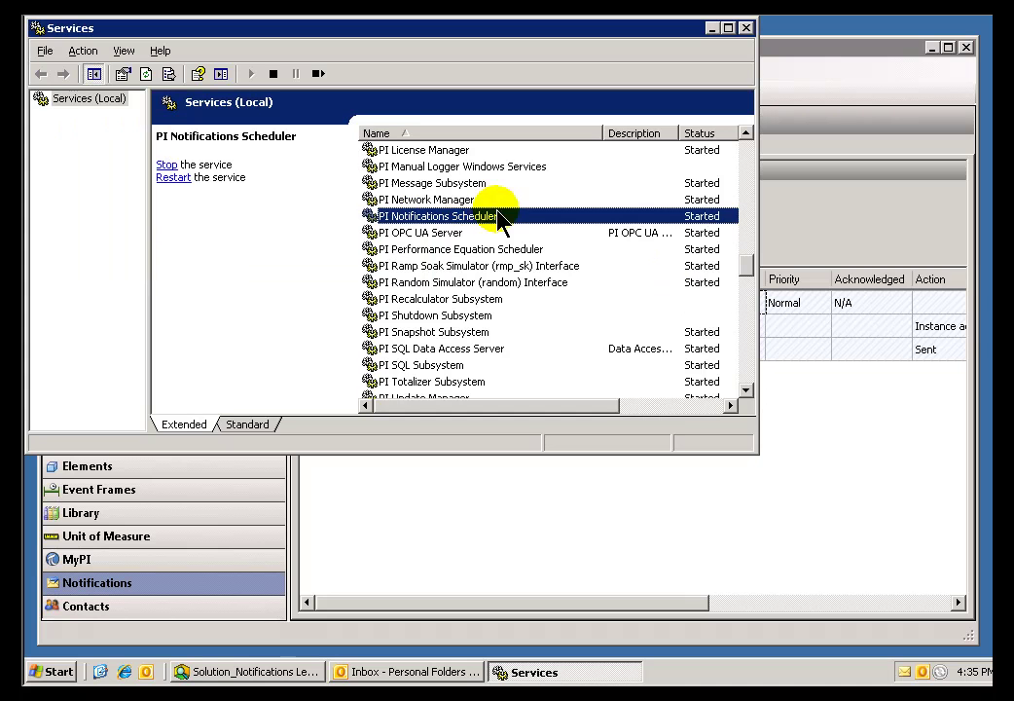
pyautogui.click(803, 49)
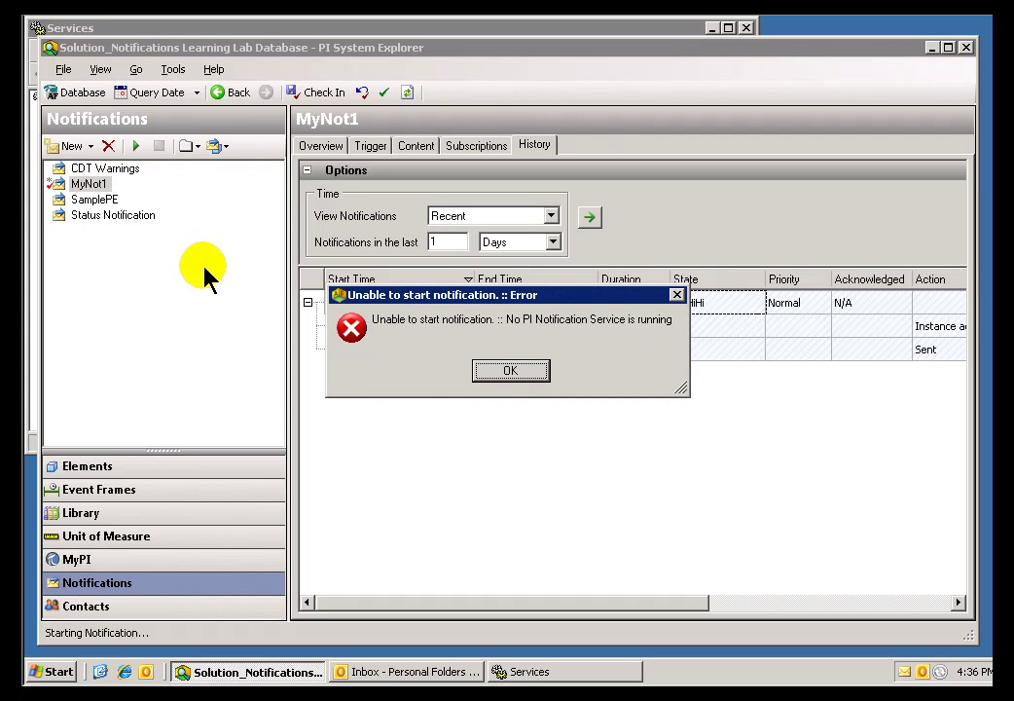
# Step: Dismiss the 'Unable to start notification' error shown for MyNot1
pyautogui.click(509, 376)
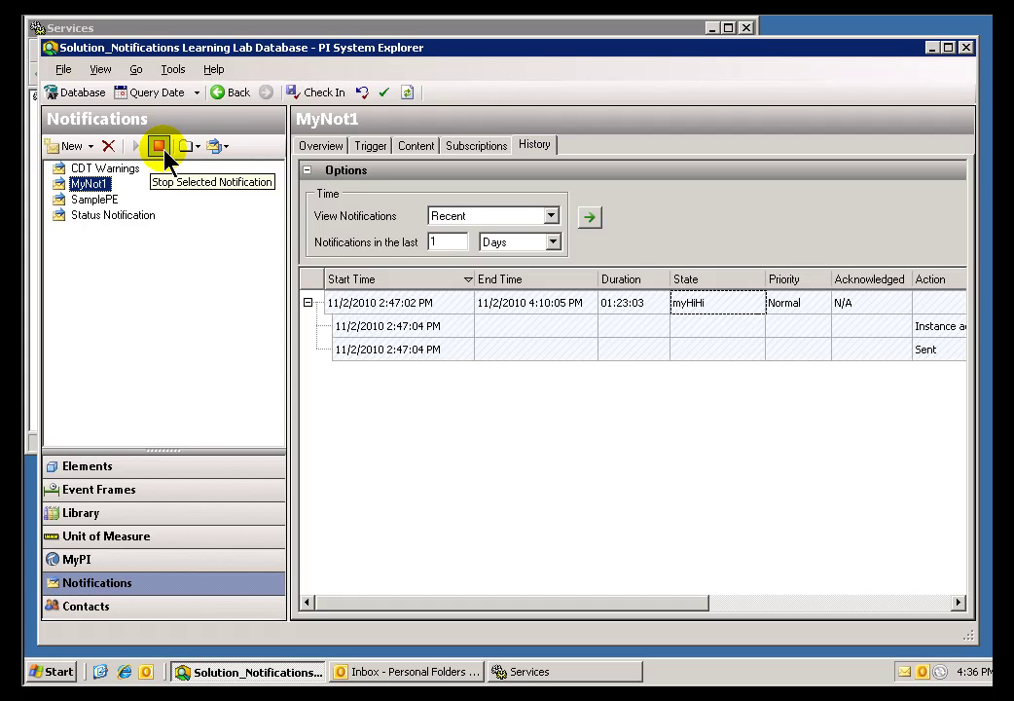
# Step: Restart the PI Notifications Scheduler service, then view MyNot1's trigger conditions in PI System Explorer
pyautogui.click(482, 29)
pyautogui.rightClick(393, 216)
pyautogui.click(425, 225)
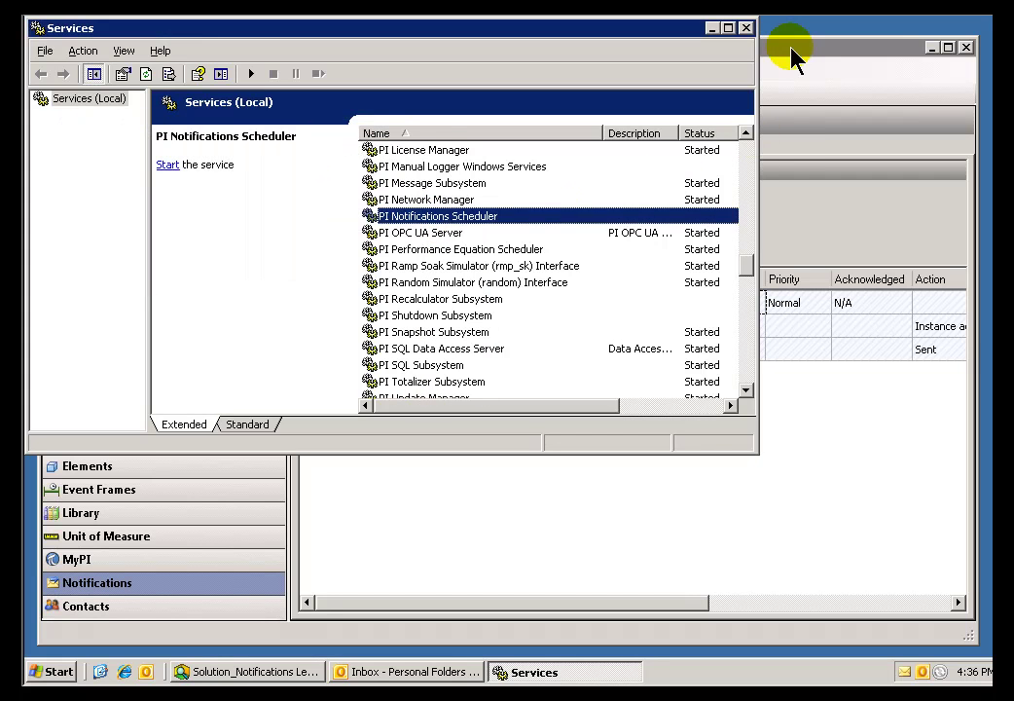
pyautogui.click(790, 51)
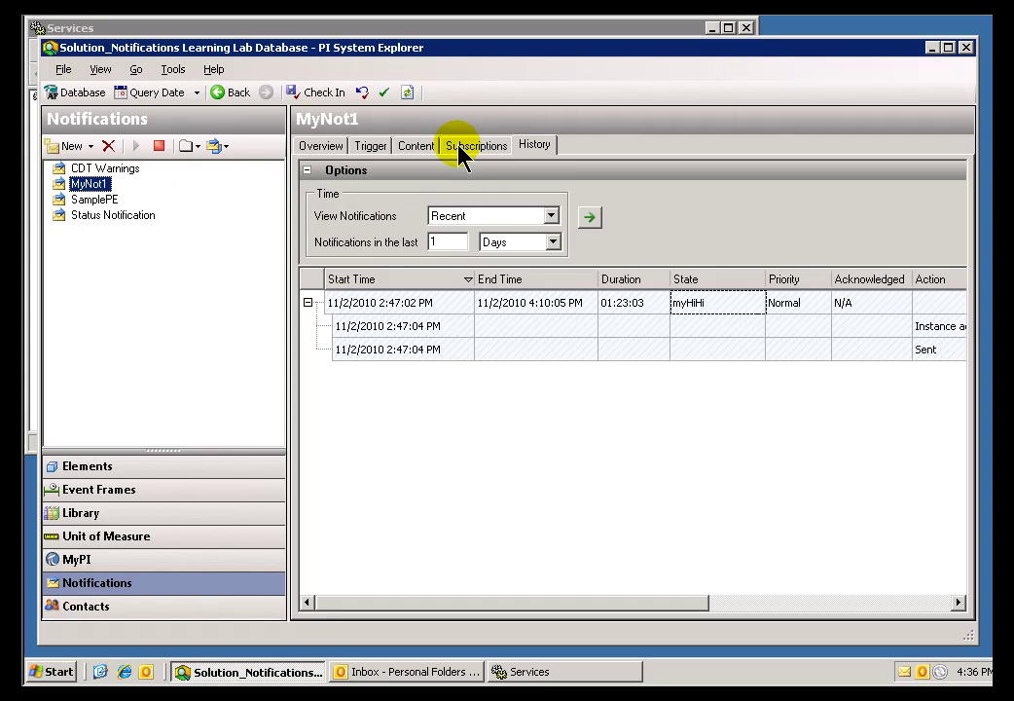
pyautogui.click(369, 147)
# Step: Review MyNot1's myHigh (>250) and myHiHi (>300) conditions, then launch PI System Management Tools
pyautogui.click(404, 259)
pyautogui.click(342, 272)
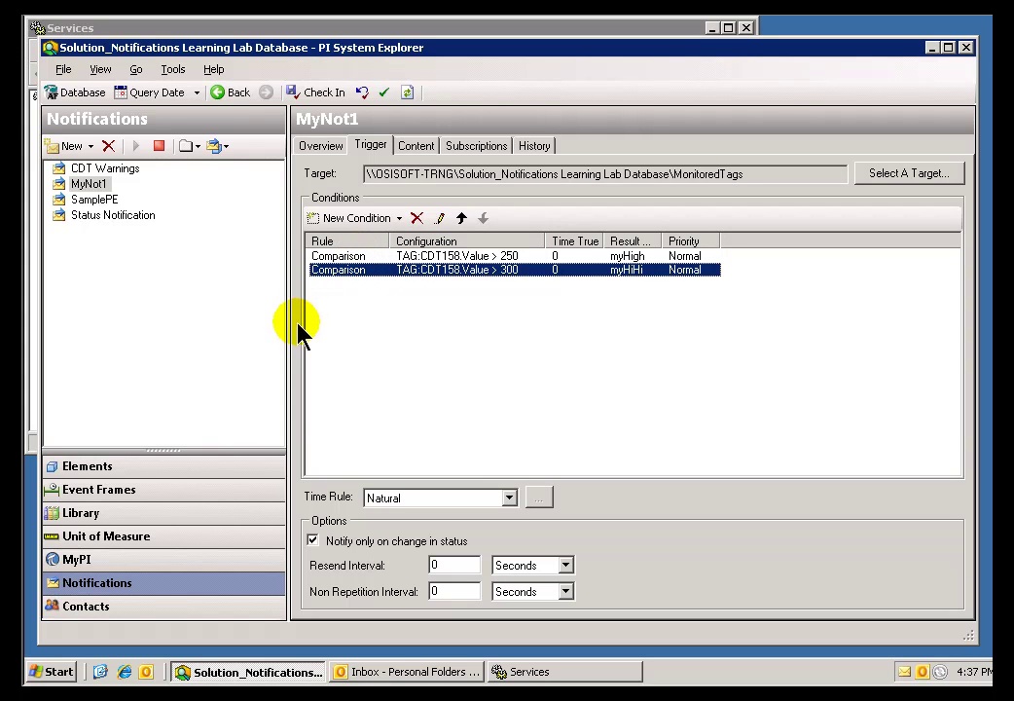
pyautogui.click(59, 671)
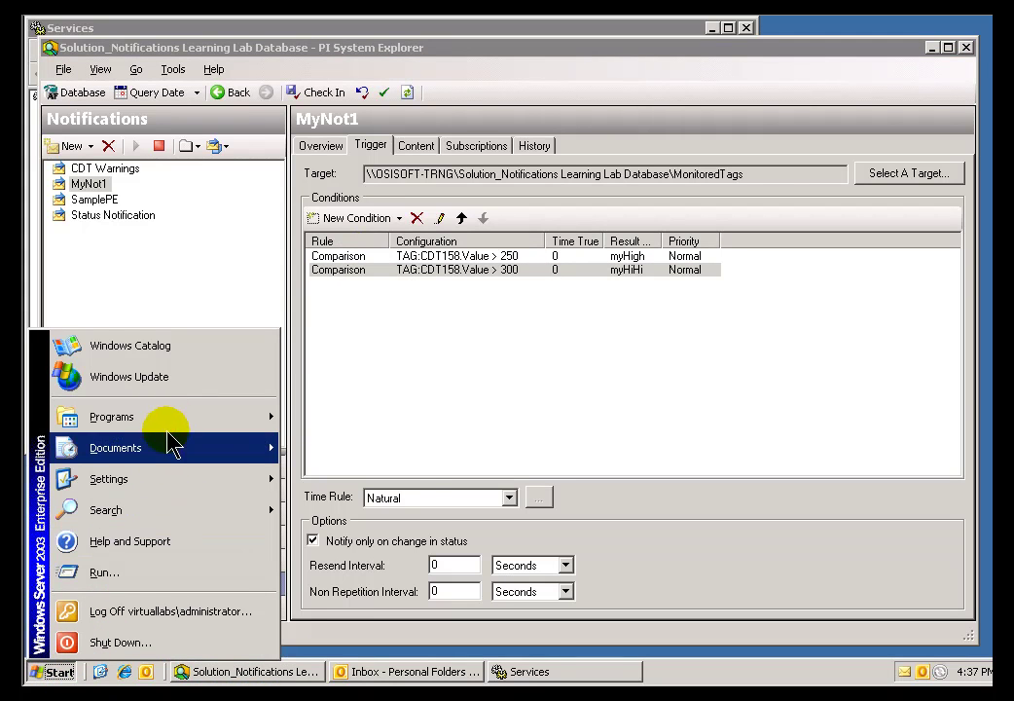
pyautogui.moveTo(176, 424)
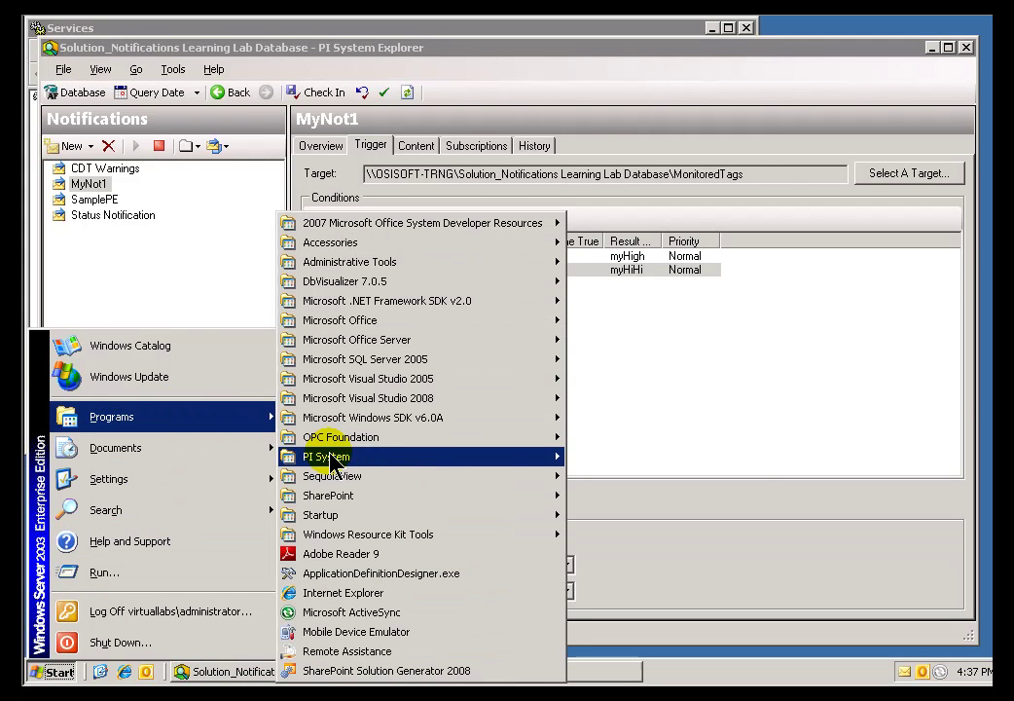
pyautogui.moveTo(331, 459)
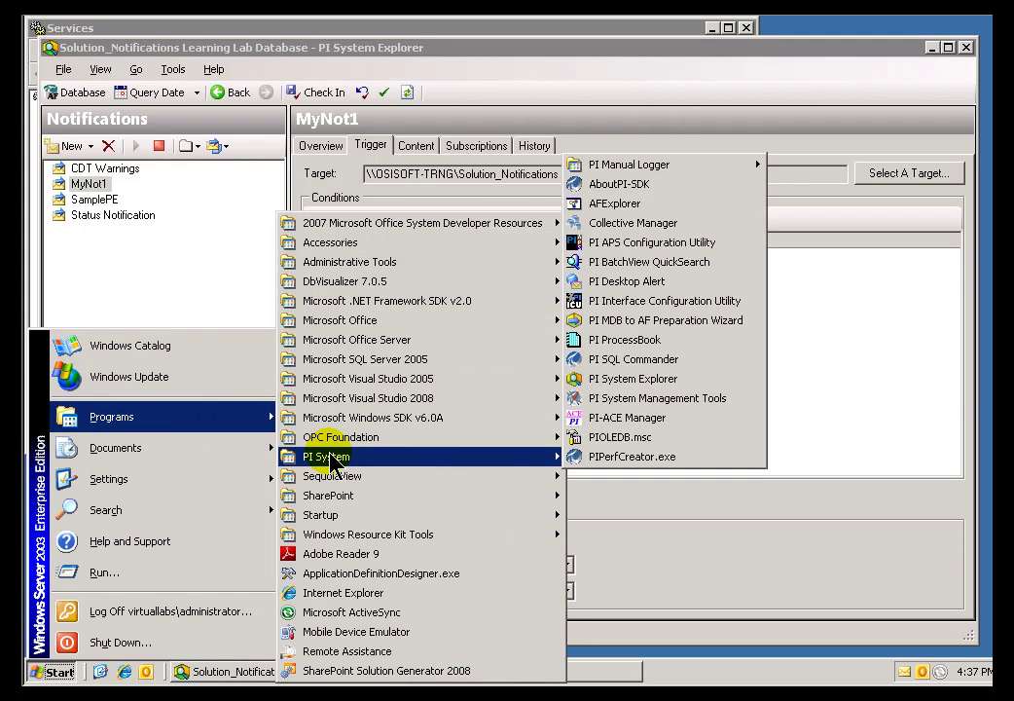
pyautogui.click(620, 399)
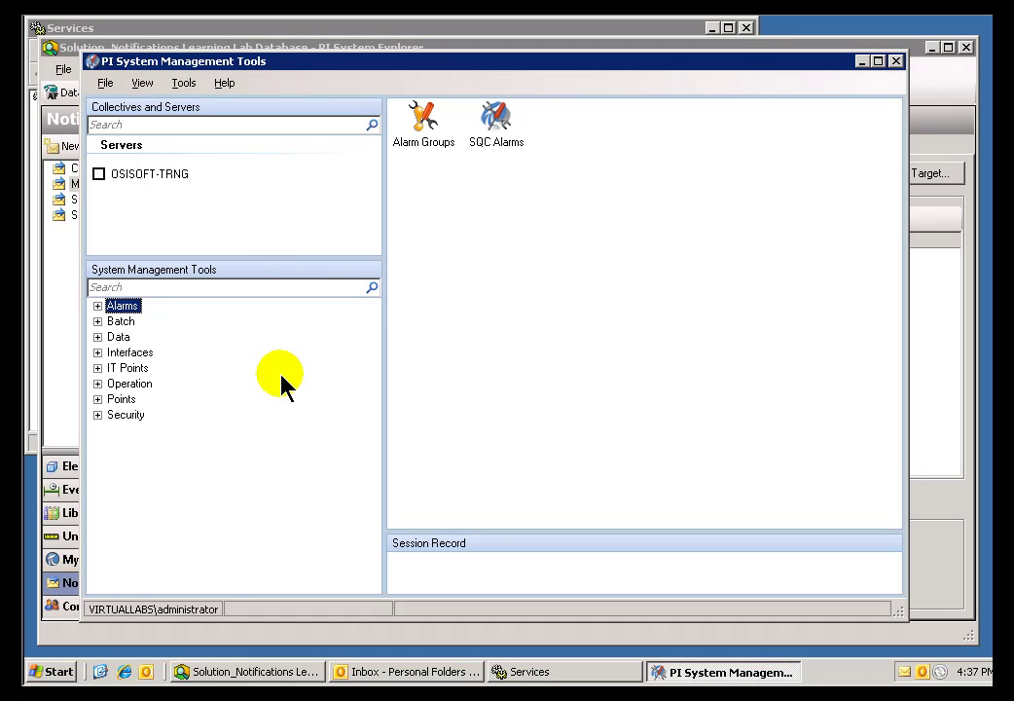
# Step: Open the Archive Editor for OSISOFT-TRNG under Data tools and widen its window
pyautogui.click(99, 175)
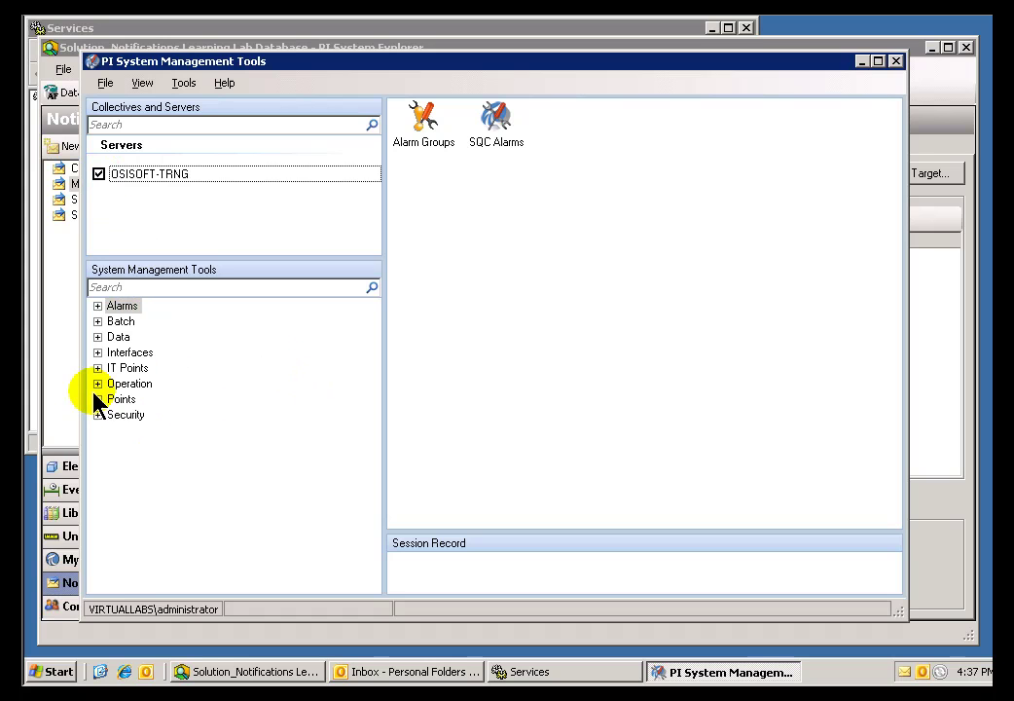
pyautogui.click(97, 337)
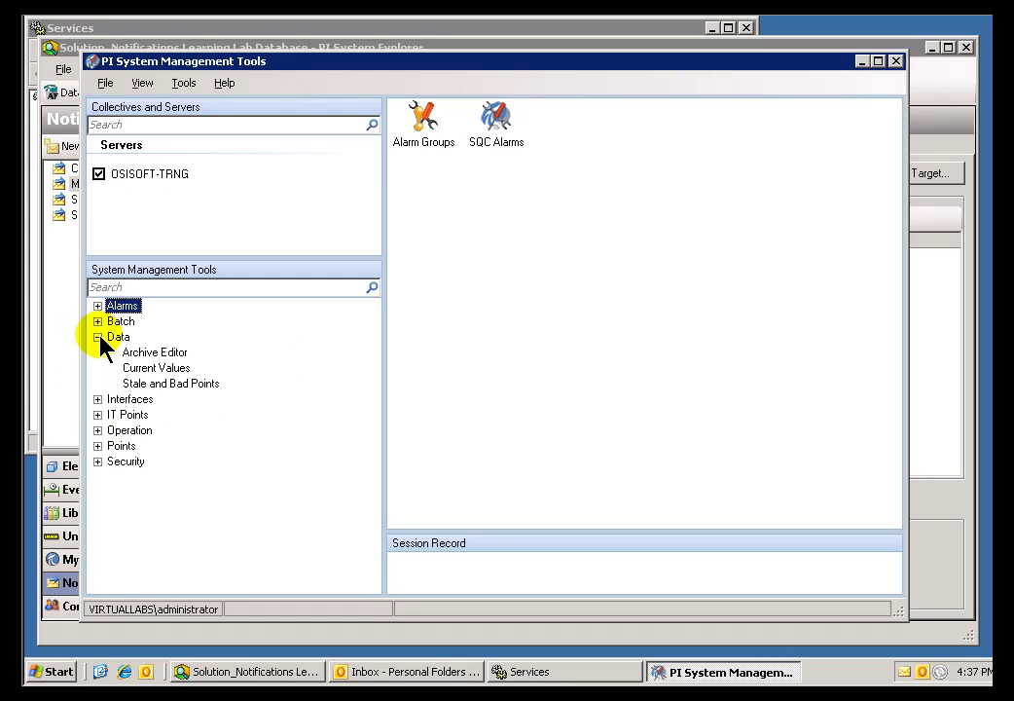
pyautogui.click(141, 354)
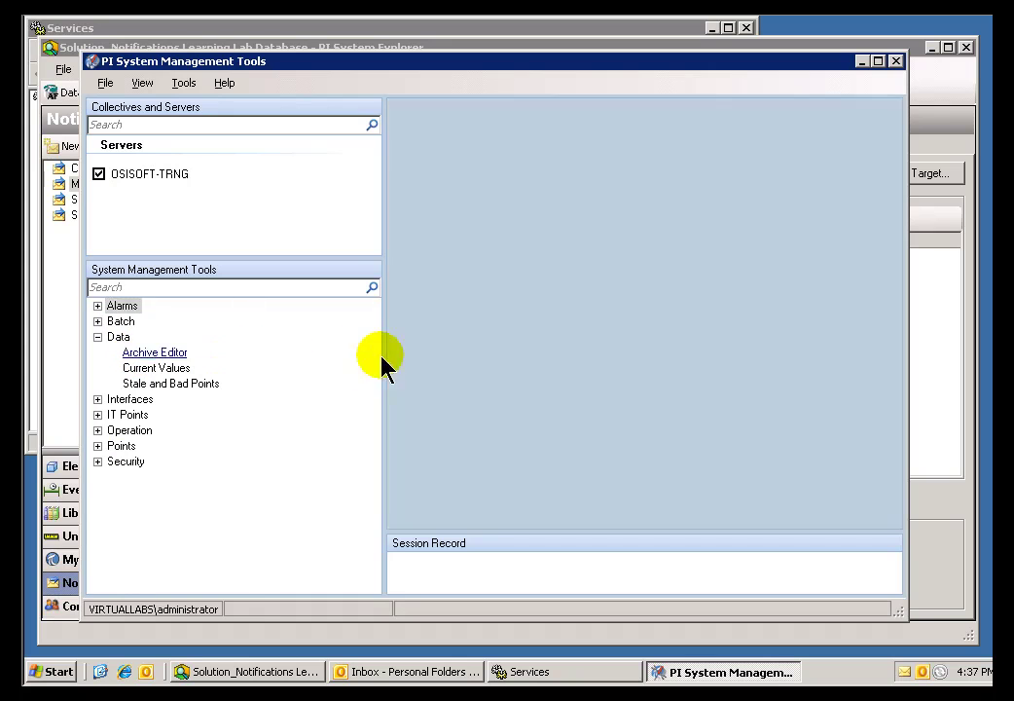
pyautogui.click(564, 187)
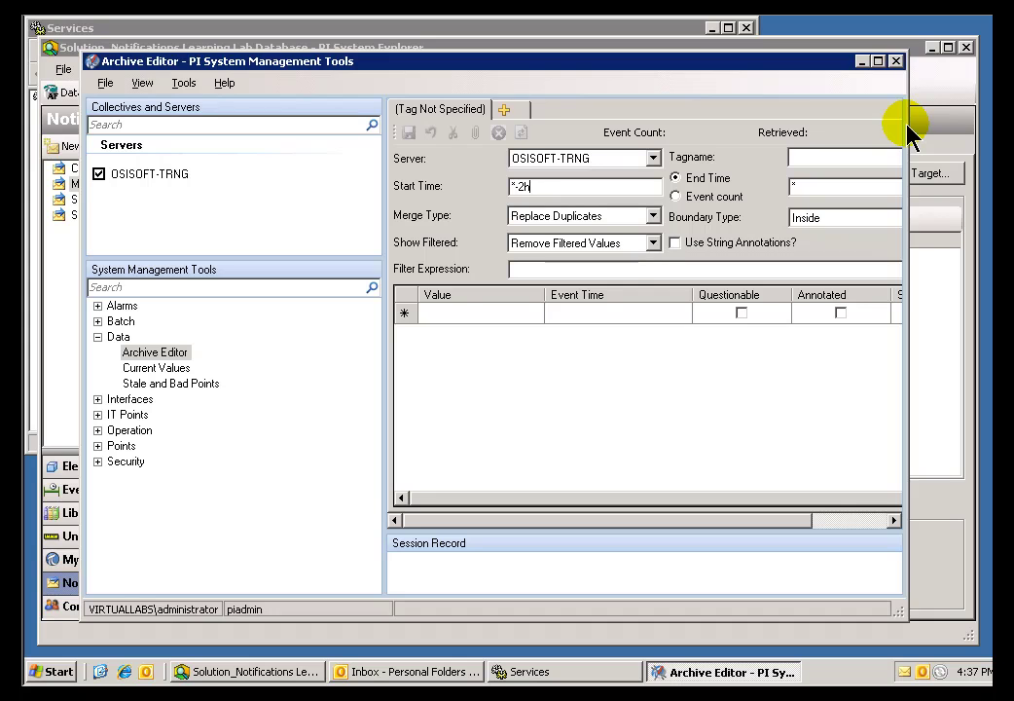
pyautogui.moveTo(908, 126); pyautogui.dragTo(958, 147)
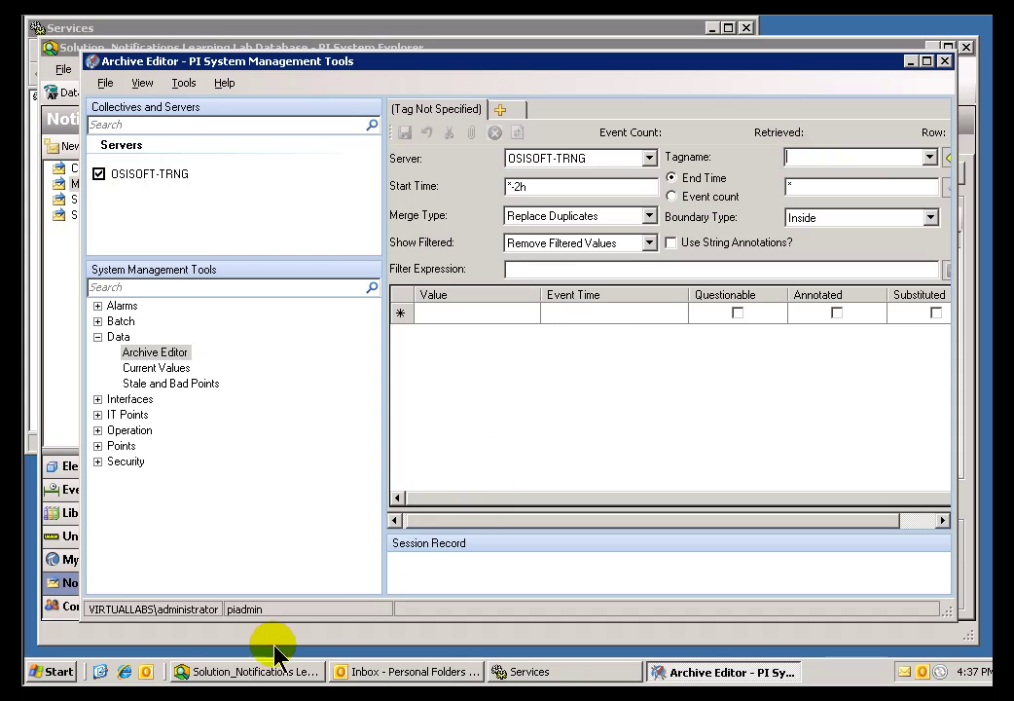
# Step: Verify MonitoredTags' TAG:CDT158.Value is a PI Point reference to myCDT158, leaving it unchanged
pyautogui.click(259, 674)
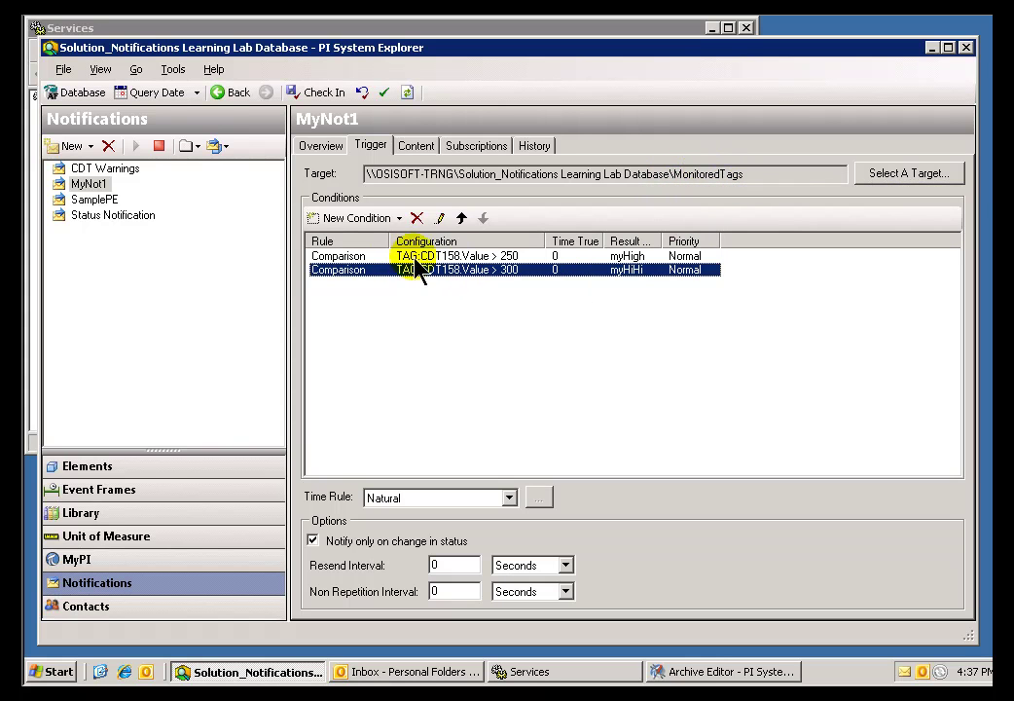
pyautogui.click(93, 471)
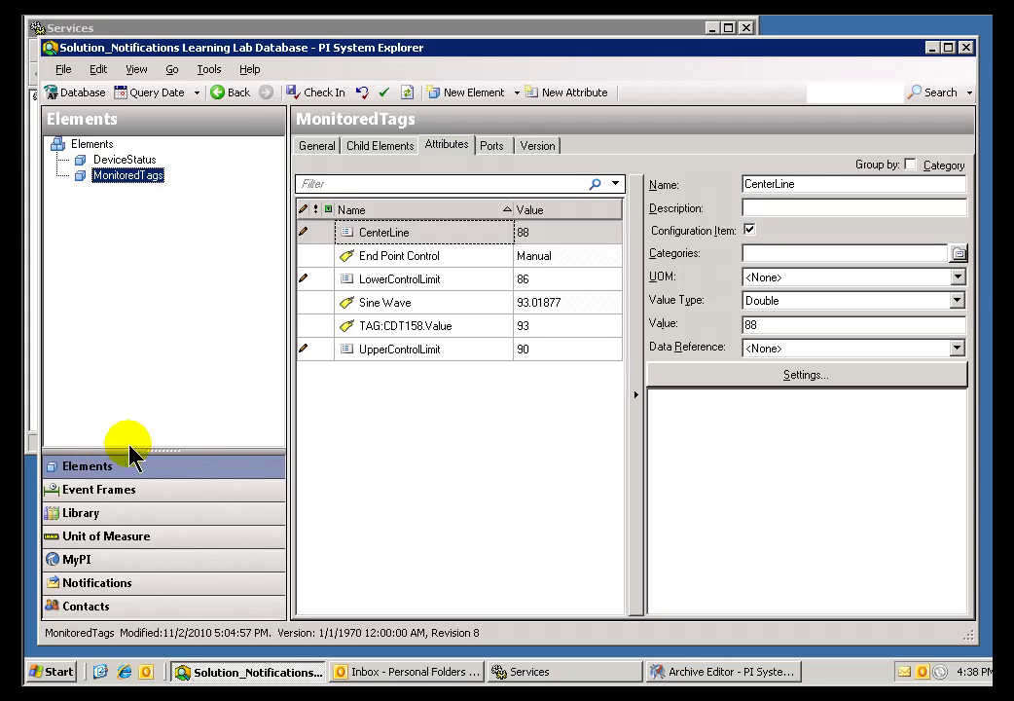
pyautogui.click(365, 329)
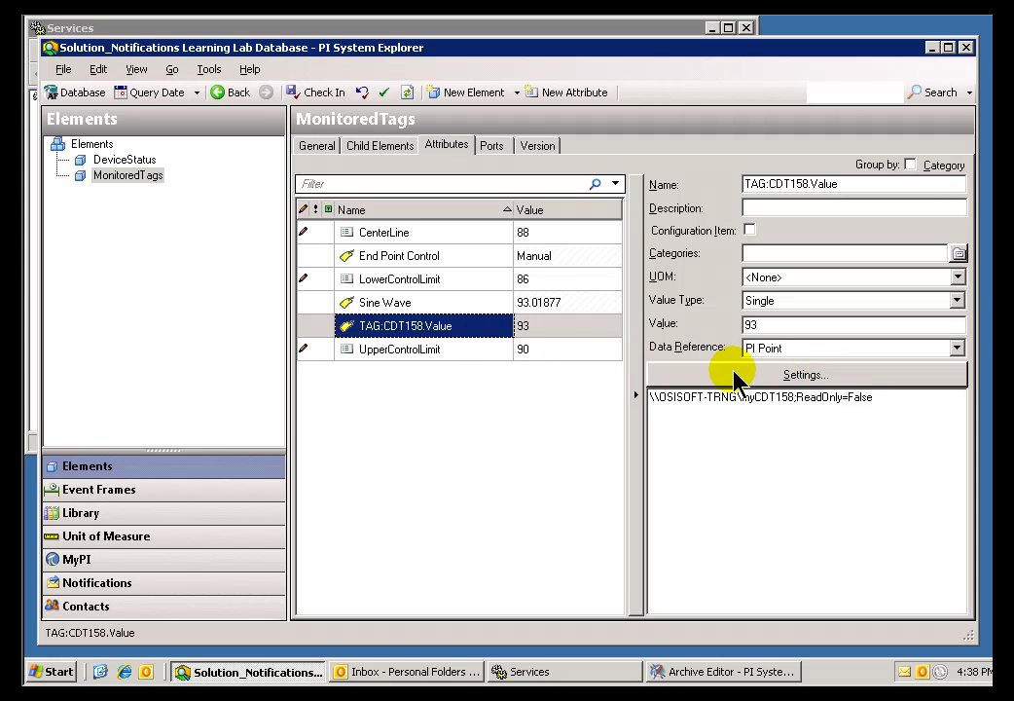
pyautogui.click(829, 351)
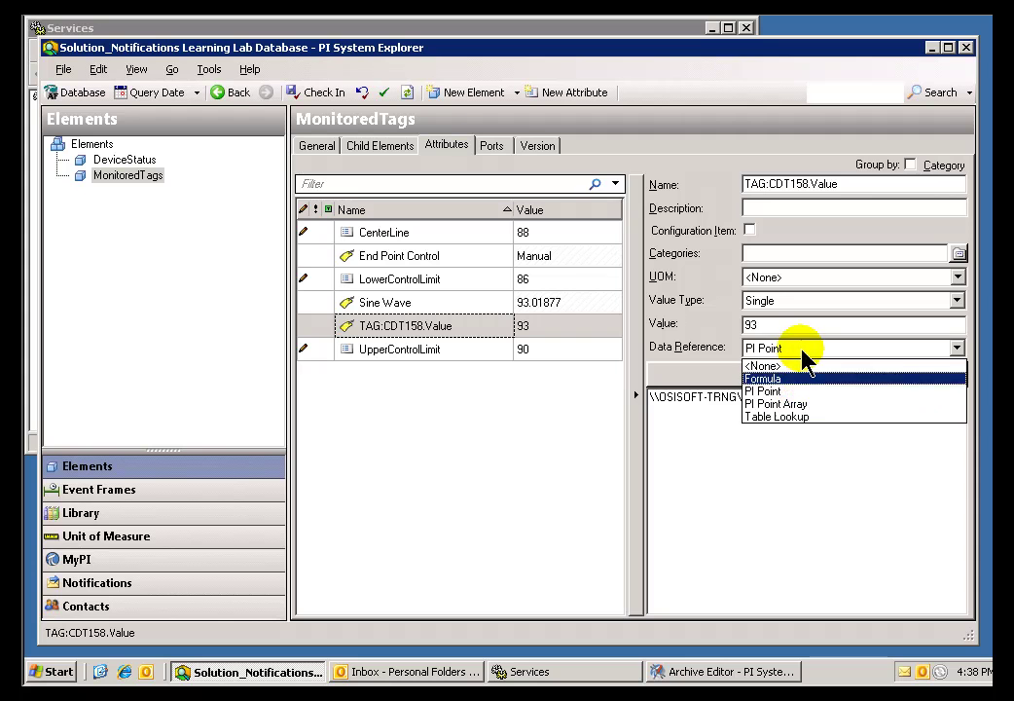
pyautogui.click(803, 353)
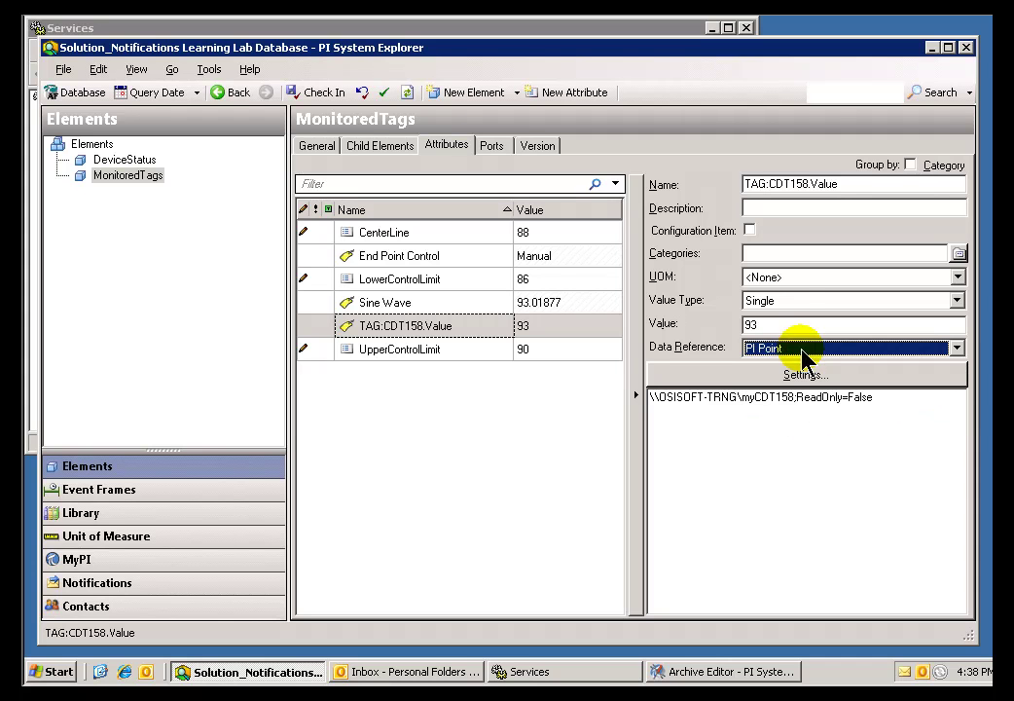
pyautogui.click(694, 398)
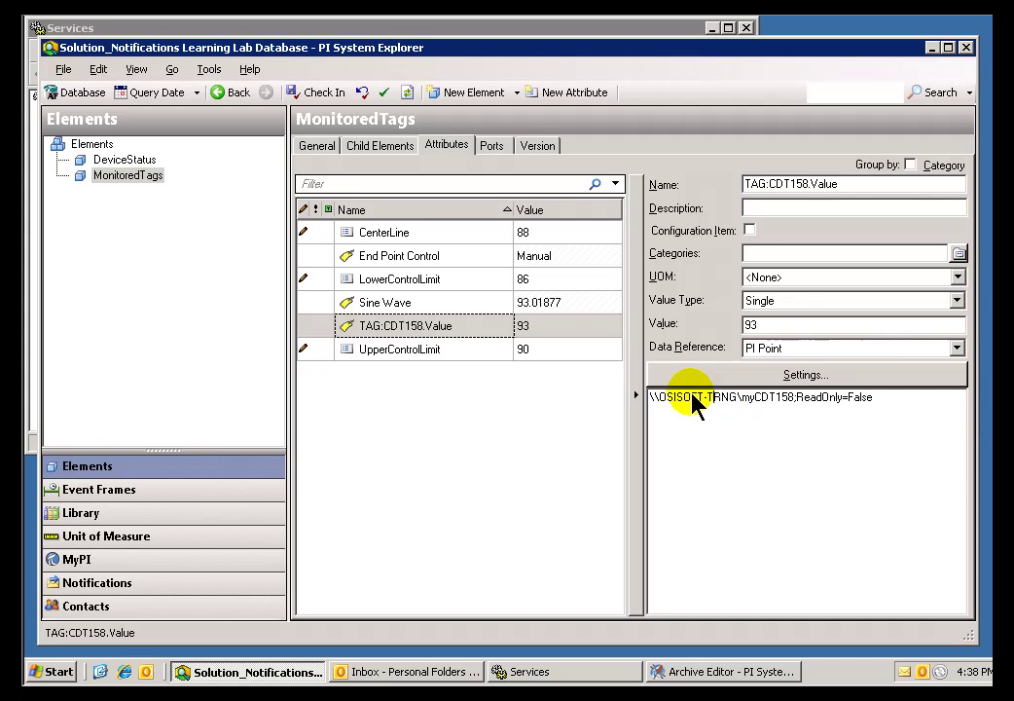
pyautogui.click(793, 379)
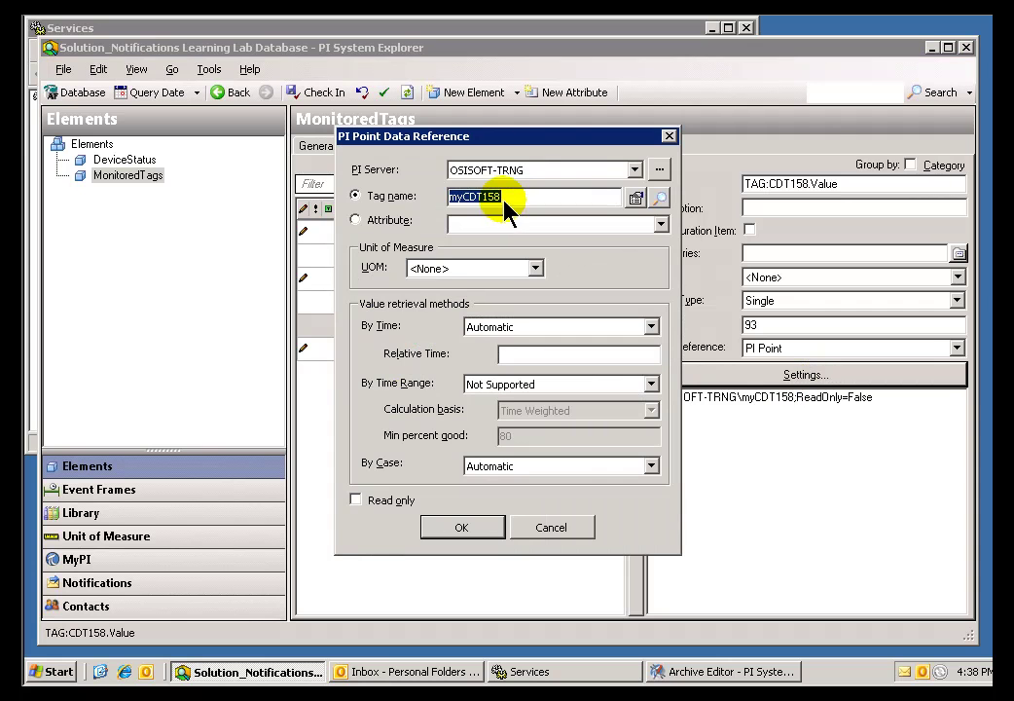
pyautogui.click(563, 531)
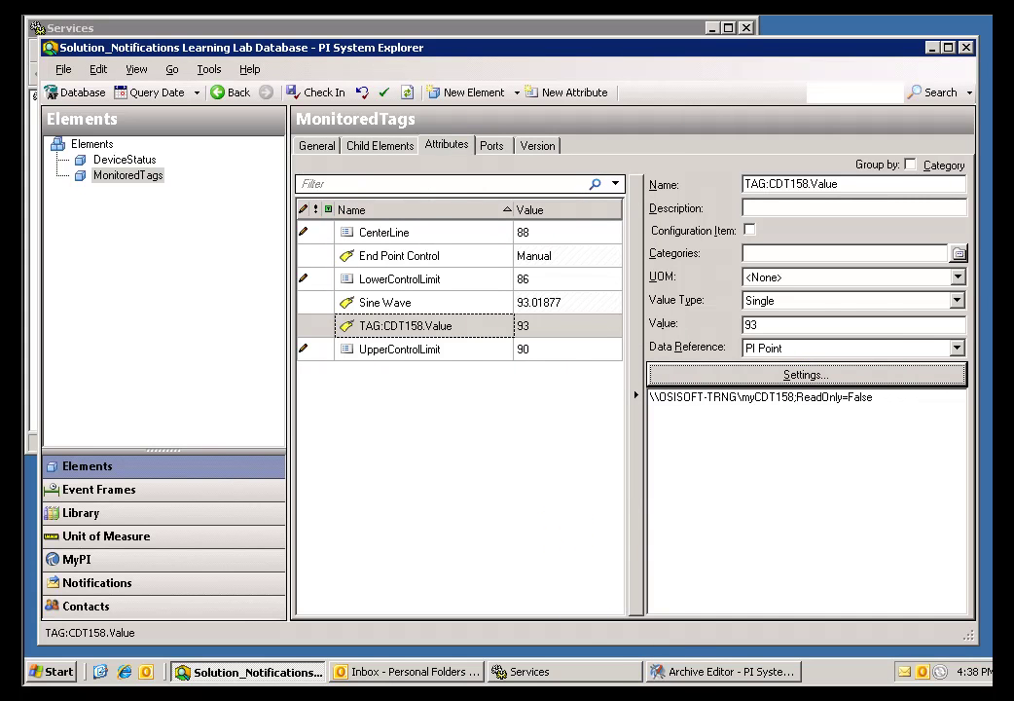
# Step: Load tag mycdt158 in the Archive Editor and change the start time to *-2d
pyautogui.click(683, 673)
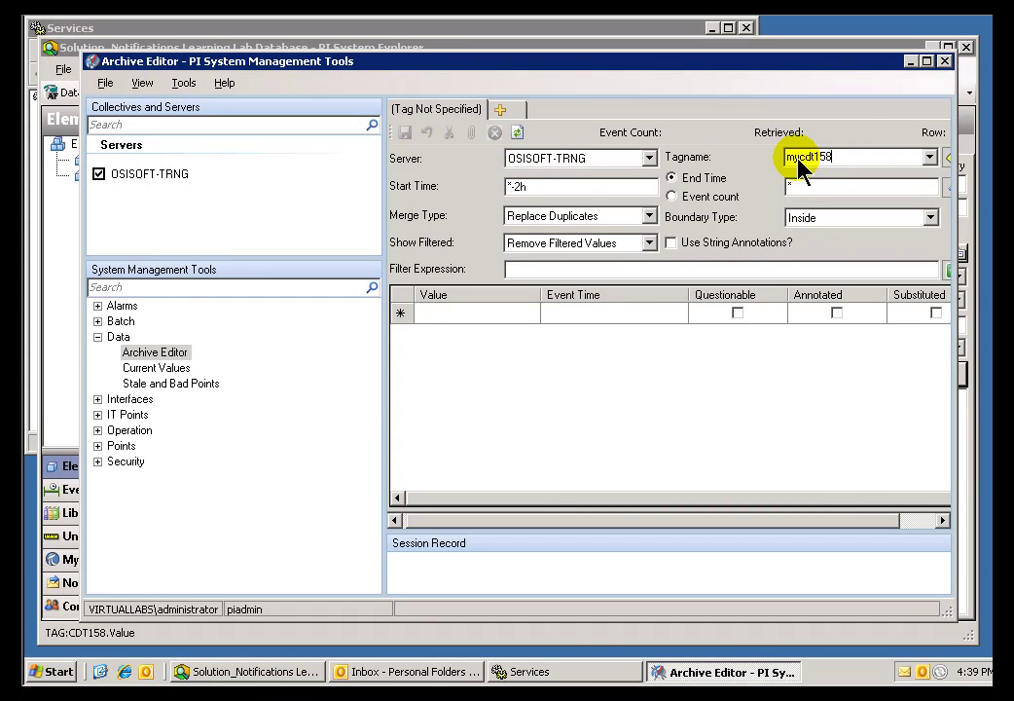
pyautogui.press('Return')
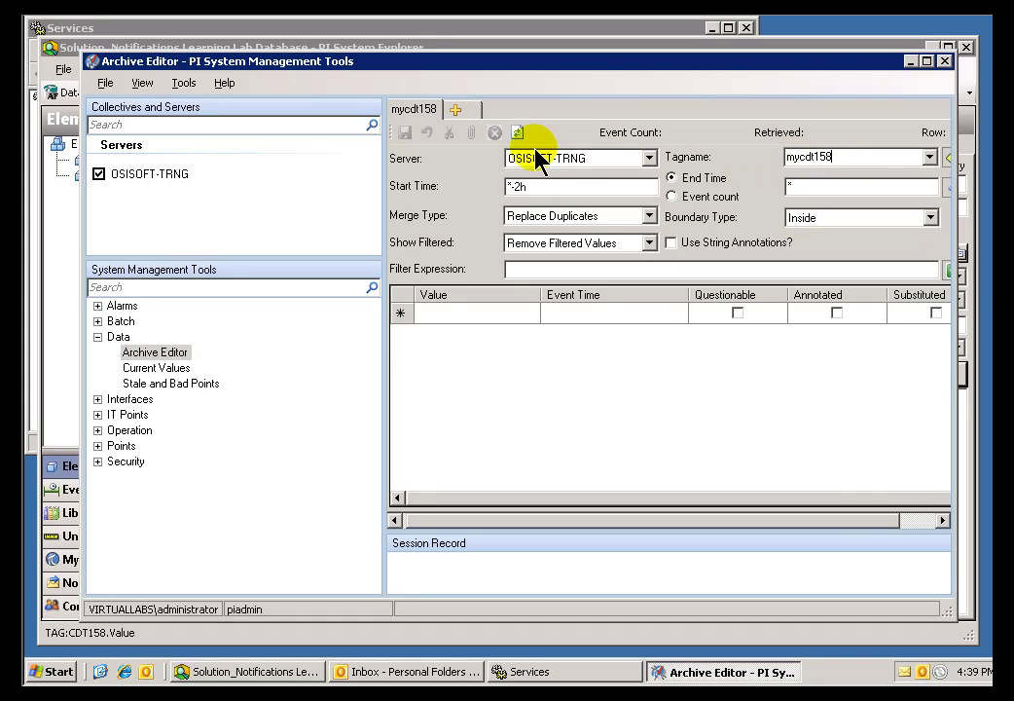
pyautogui.click(901, 526)
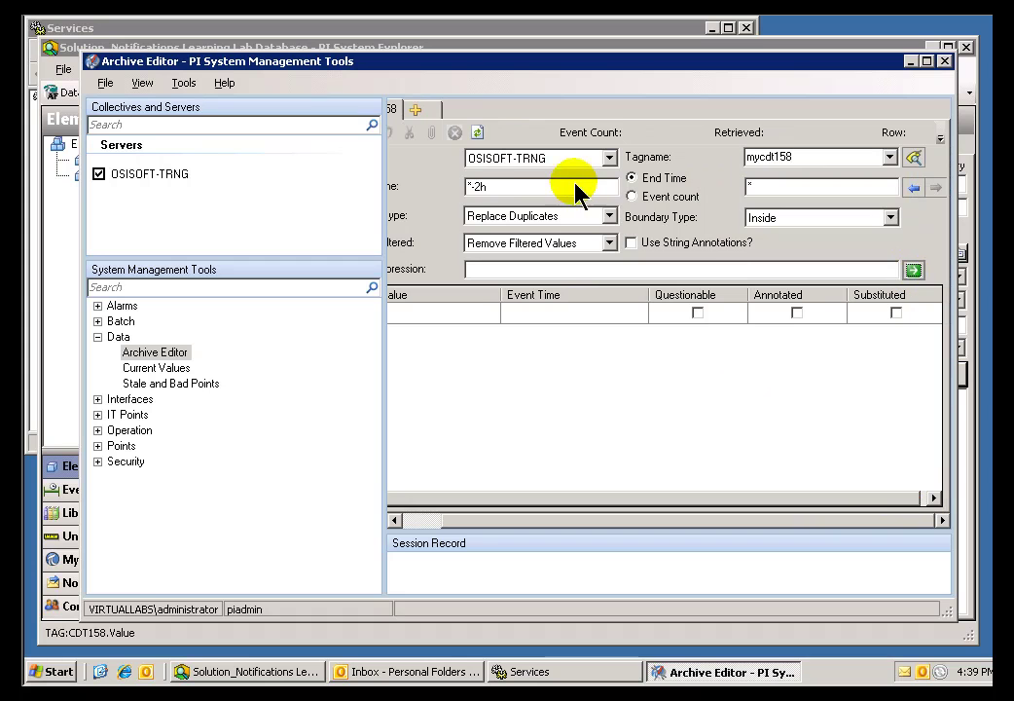
pyautogui.click(516, 189)
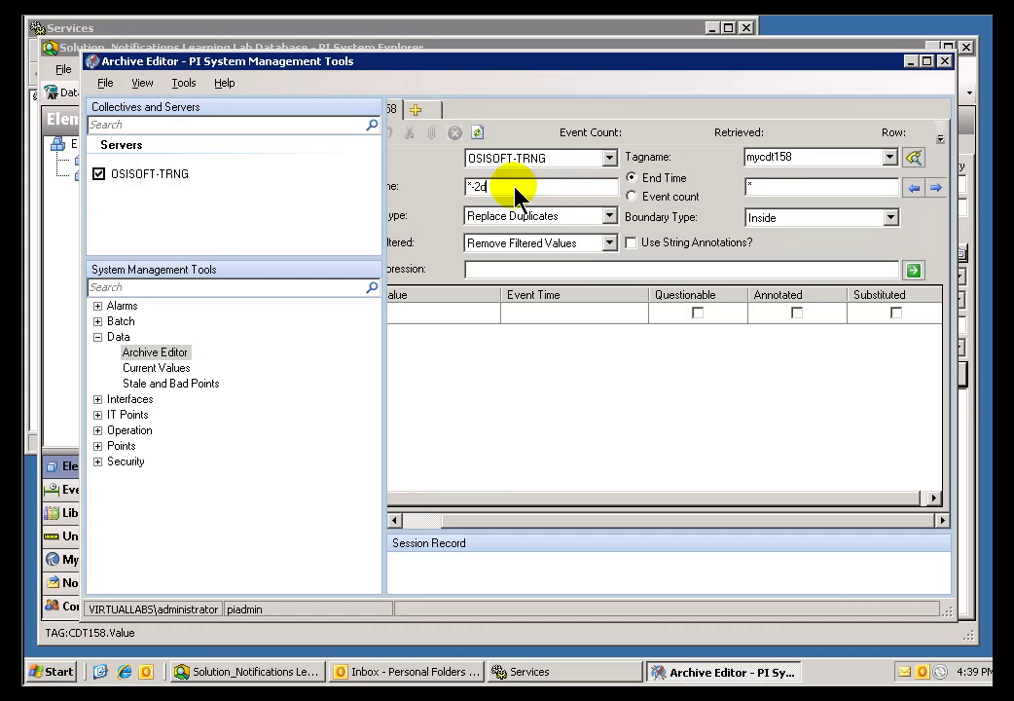
# Step: Retrieve mycdt158's 31 events, then add and save a new value of 275 at time *
pyautogui.click(914, 272)
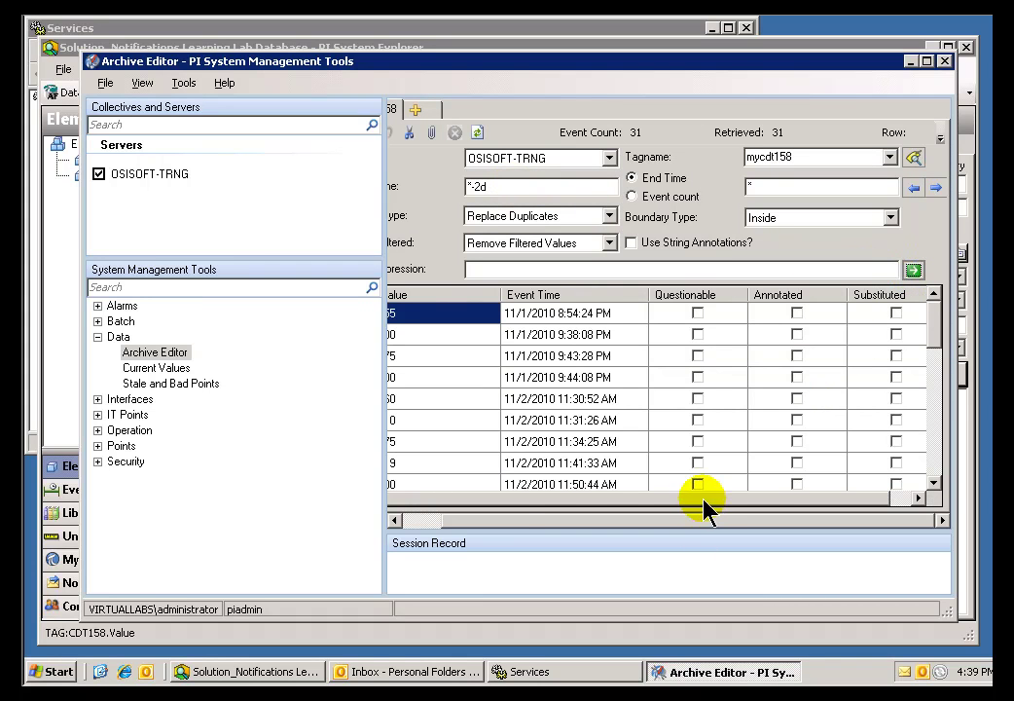
pyautogui.click(489, 524)
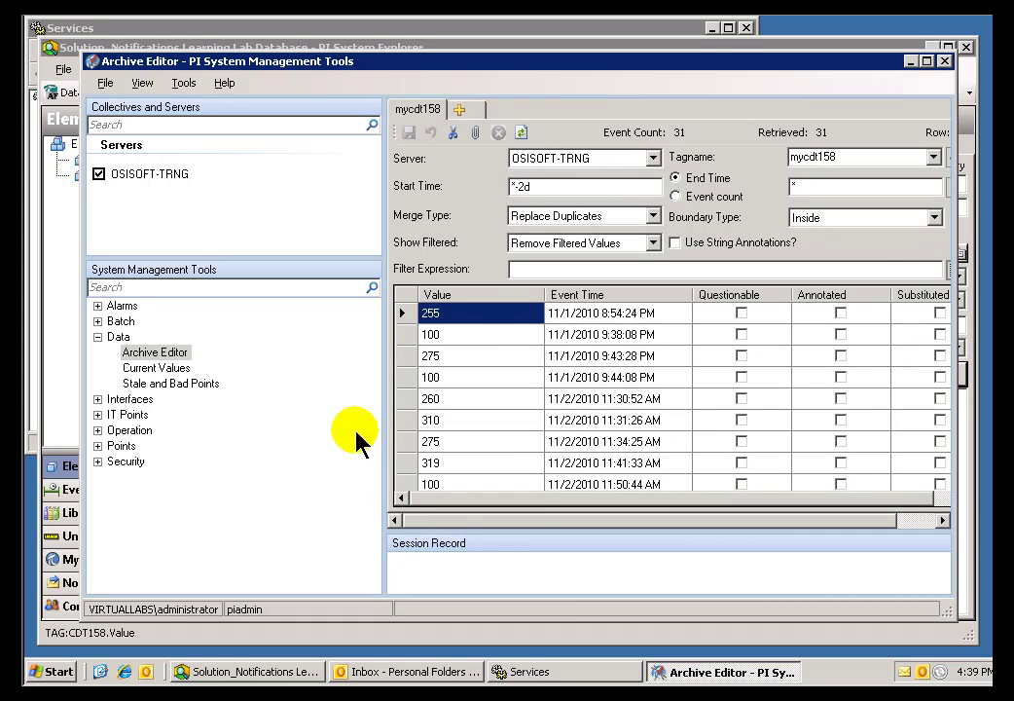
pyautogui.moveTo(385, 420); pyautogui.dragTo(271, 429)
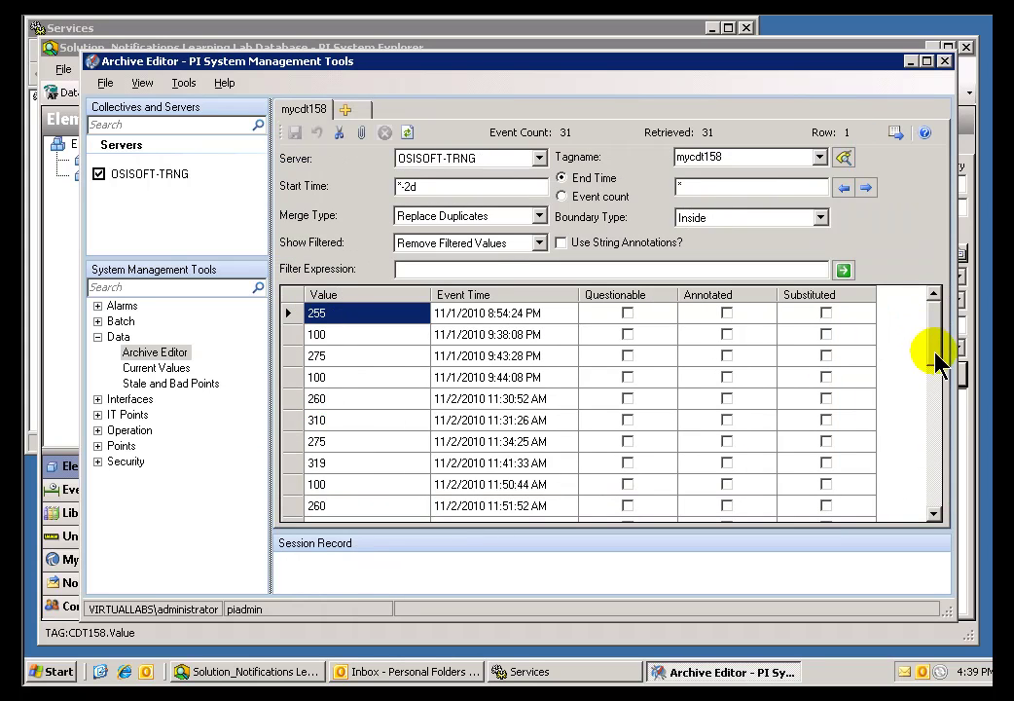
pyautogui.moveTo(933, 350); pyautogui.dragTo(933, 507)
pyautogui.click(369, 507)
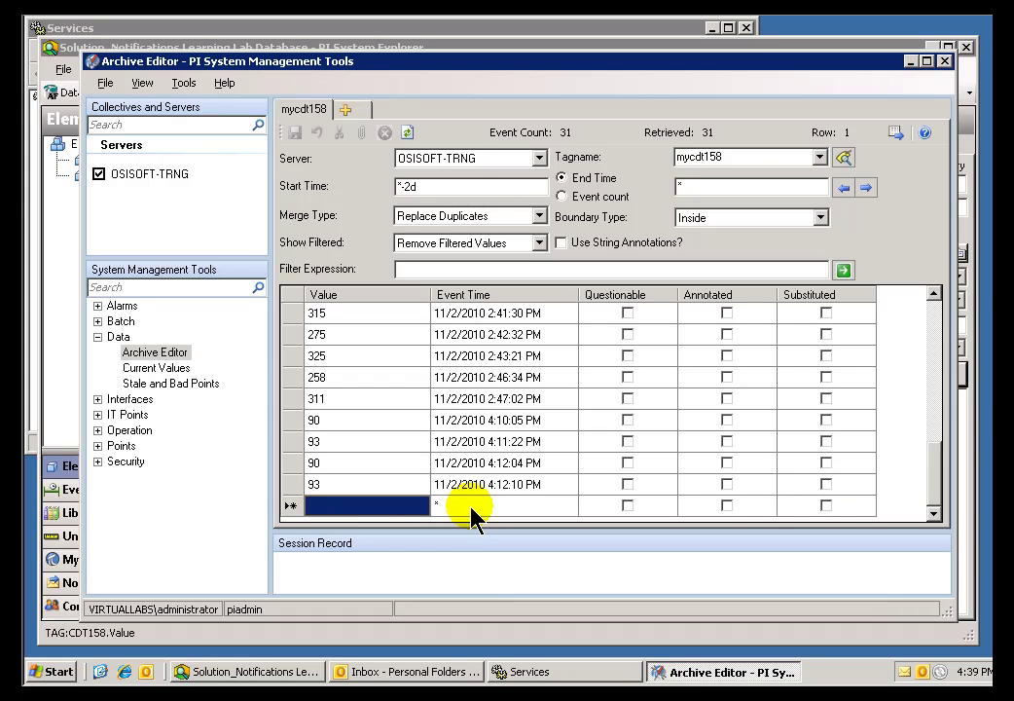
pyautogui.write('275')
pyautogui.press('Return')
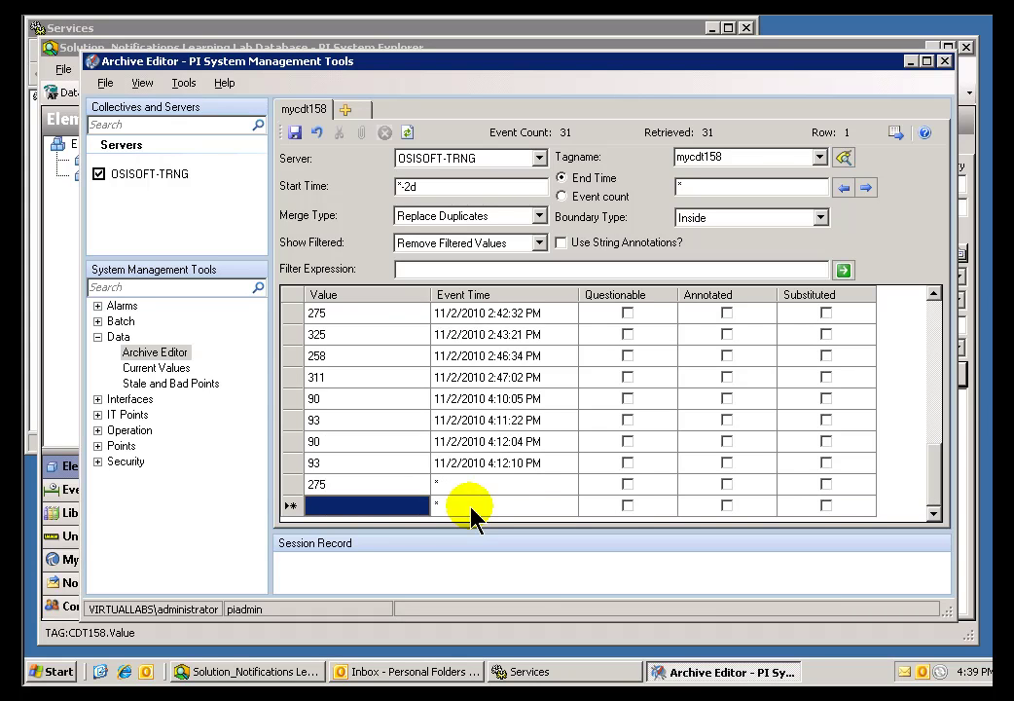
pyautogui.click(296, 134)
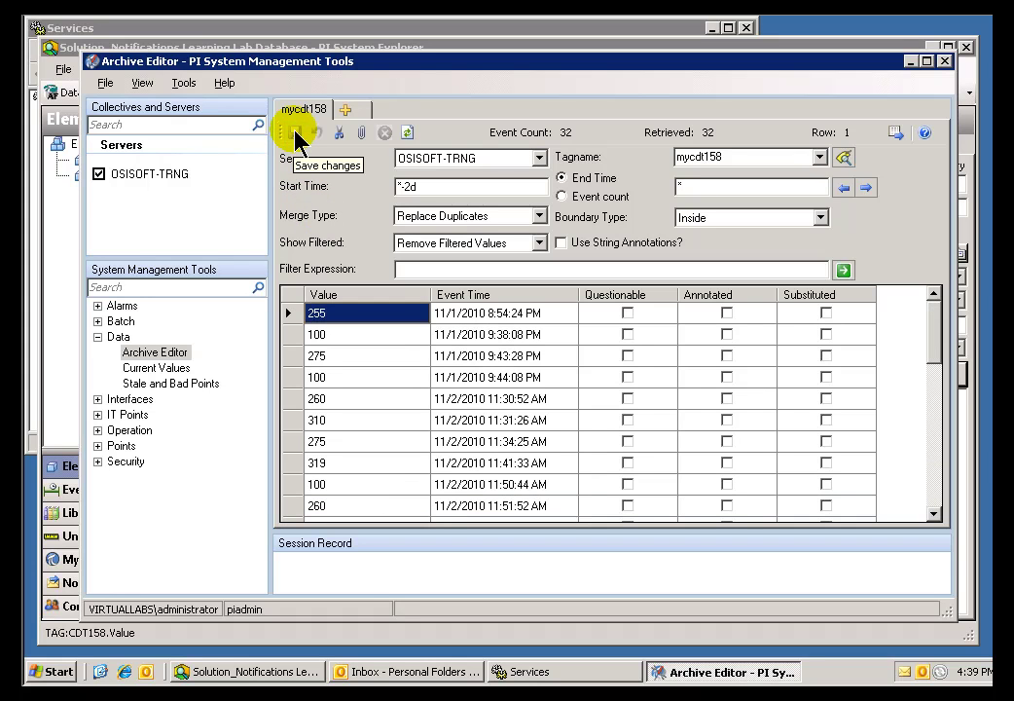
# Step: Bring PI System Explorer forward and go to Notifications to see MyNot1's trigger conditions
pyautogui.click(325, 49)
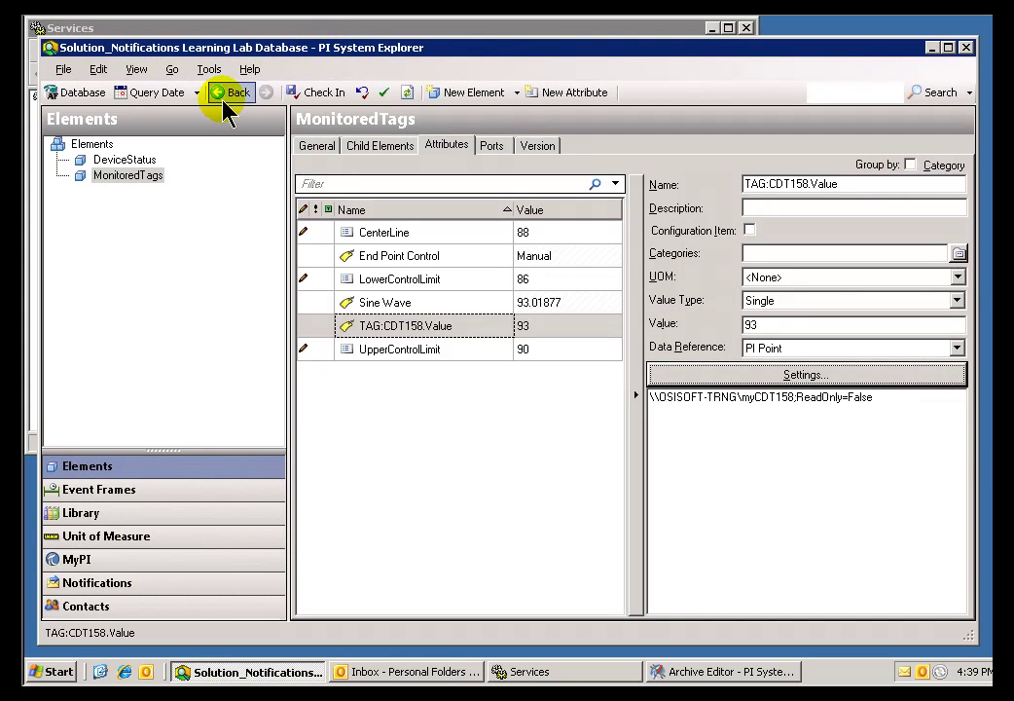
pyautogui.click(94, 582)
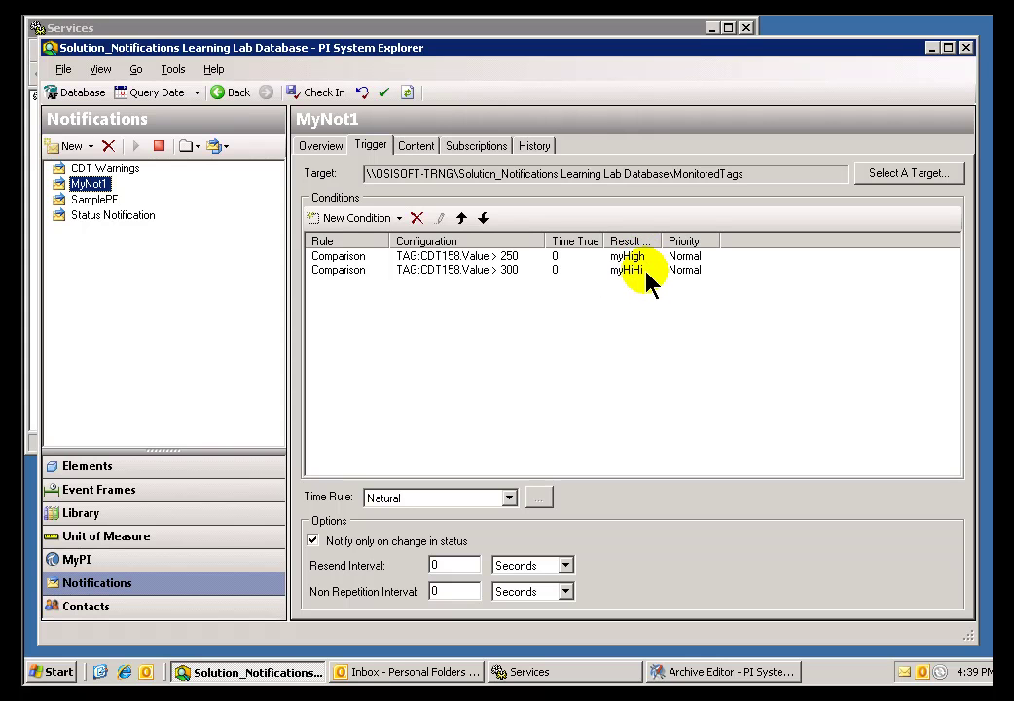
# Step: View MyNot1's History and scroll right to check the active myHigh event and its four sent emails
pyautogui.click(534, 148)
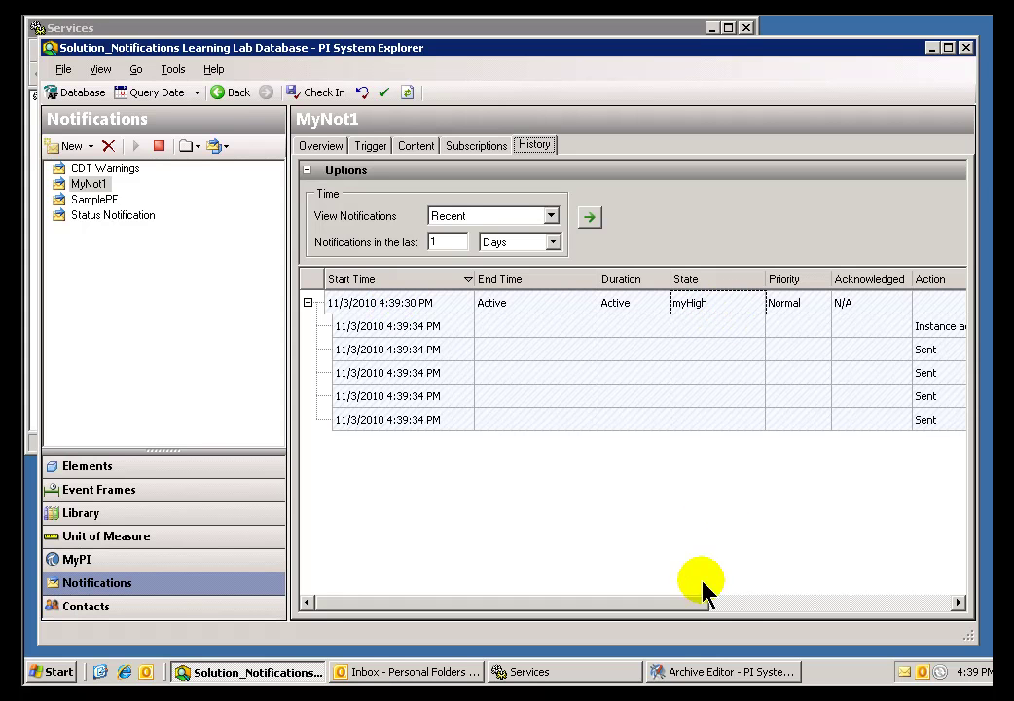
pyautogui.moveTo(695, 604); pyautogui.dragTo(915, 598)
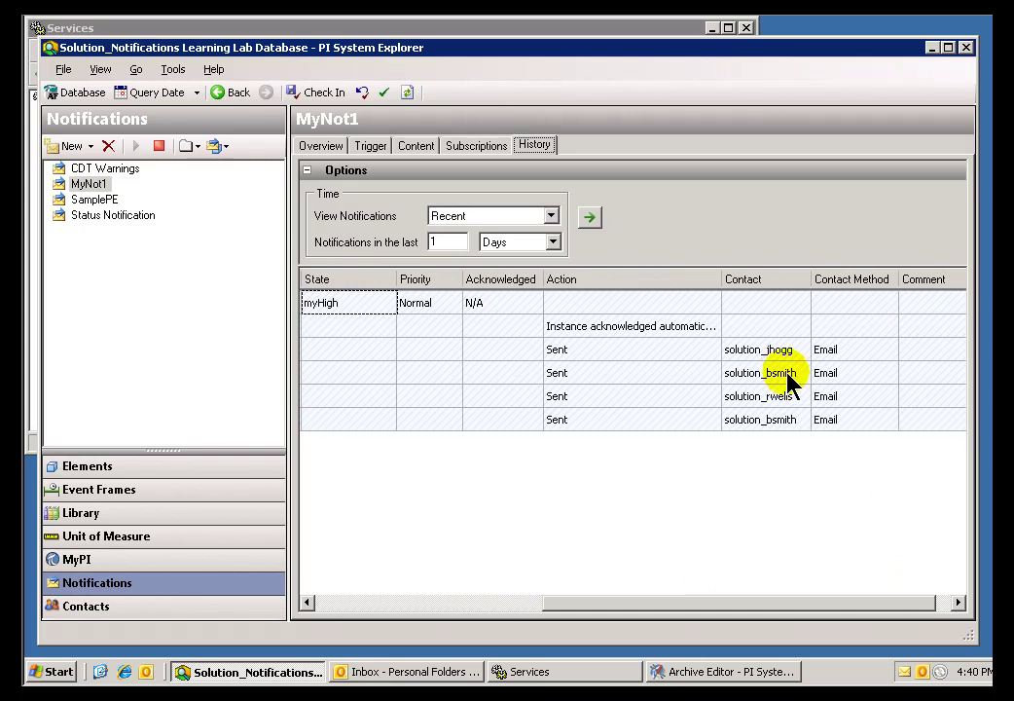